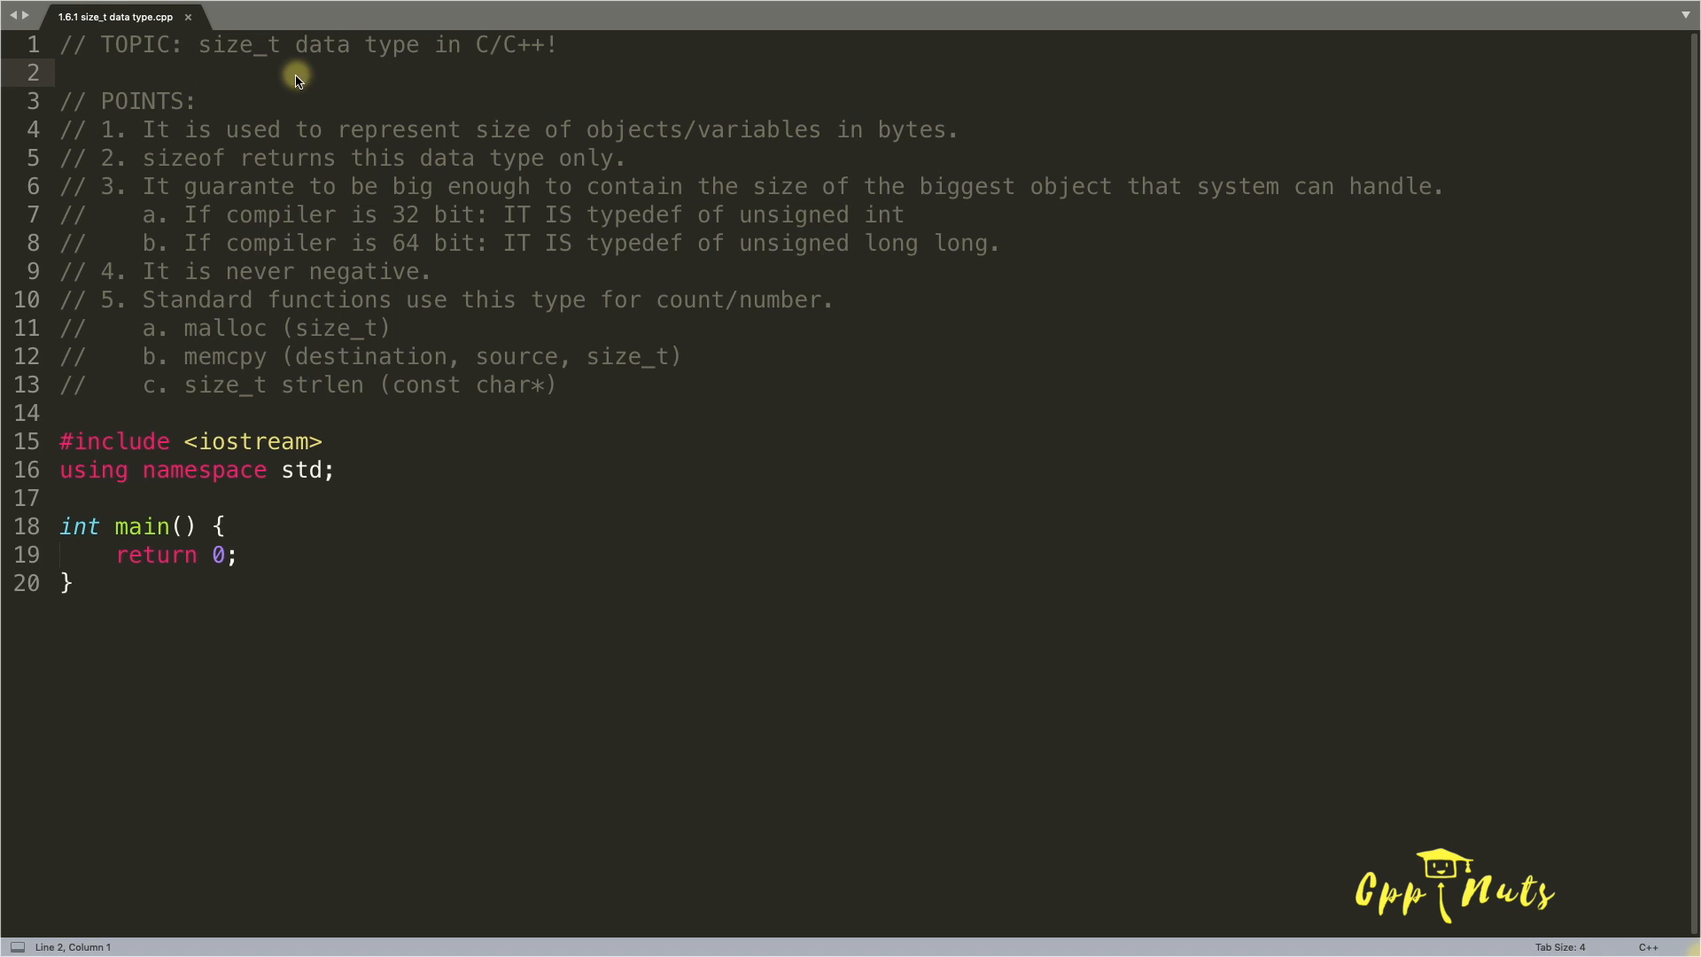
Step: Underline 'size_t' and 'data type in C/C++!' in the topic title with the pen
left_click_drag(295, 78, 555, 68)
left_click_drag(200, 82, 263, 80)
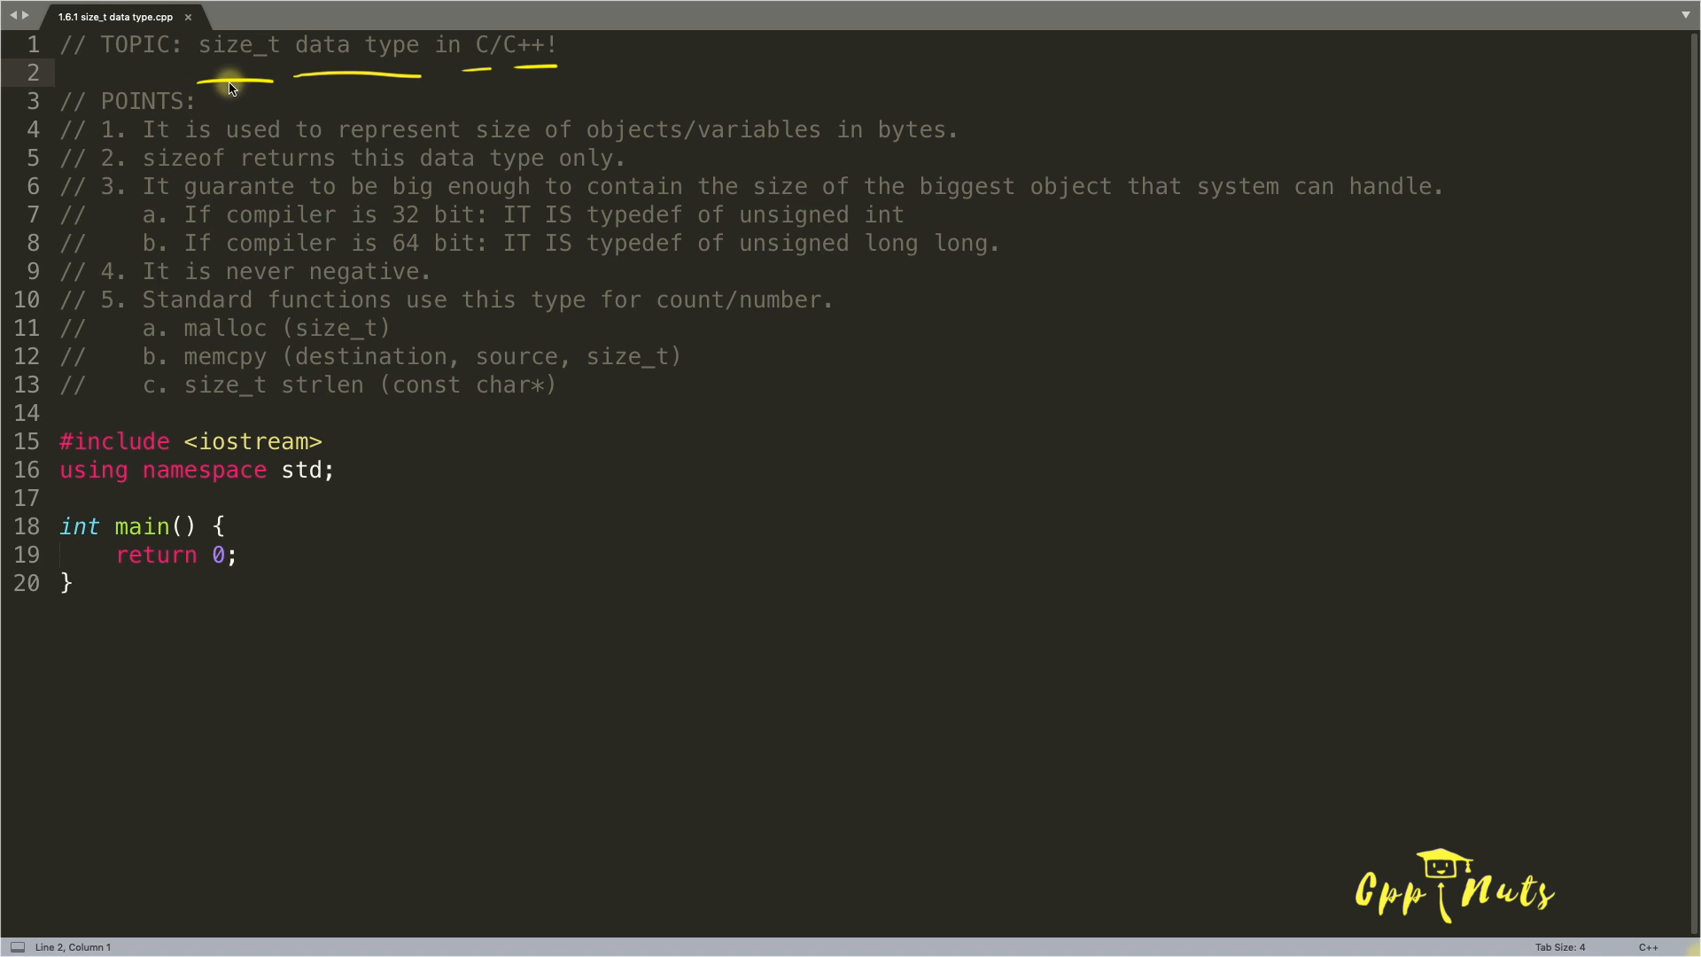
left_click_drag(198, 77, 279, 69)
Step: Tick point 1 and mark 'bytes', 'objects' and 'variables' in it
left_click_drag(96, 133, 145, 130)
left_click_drag(872, 157, 946, 160)
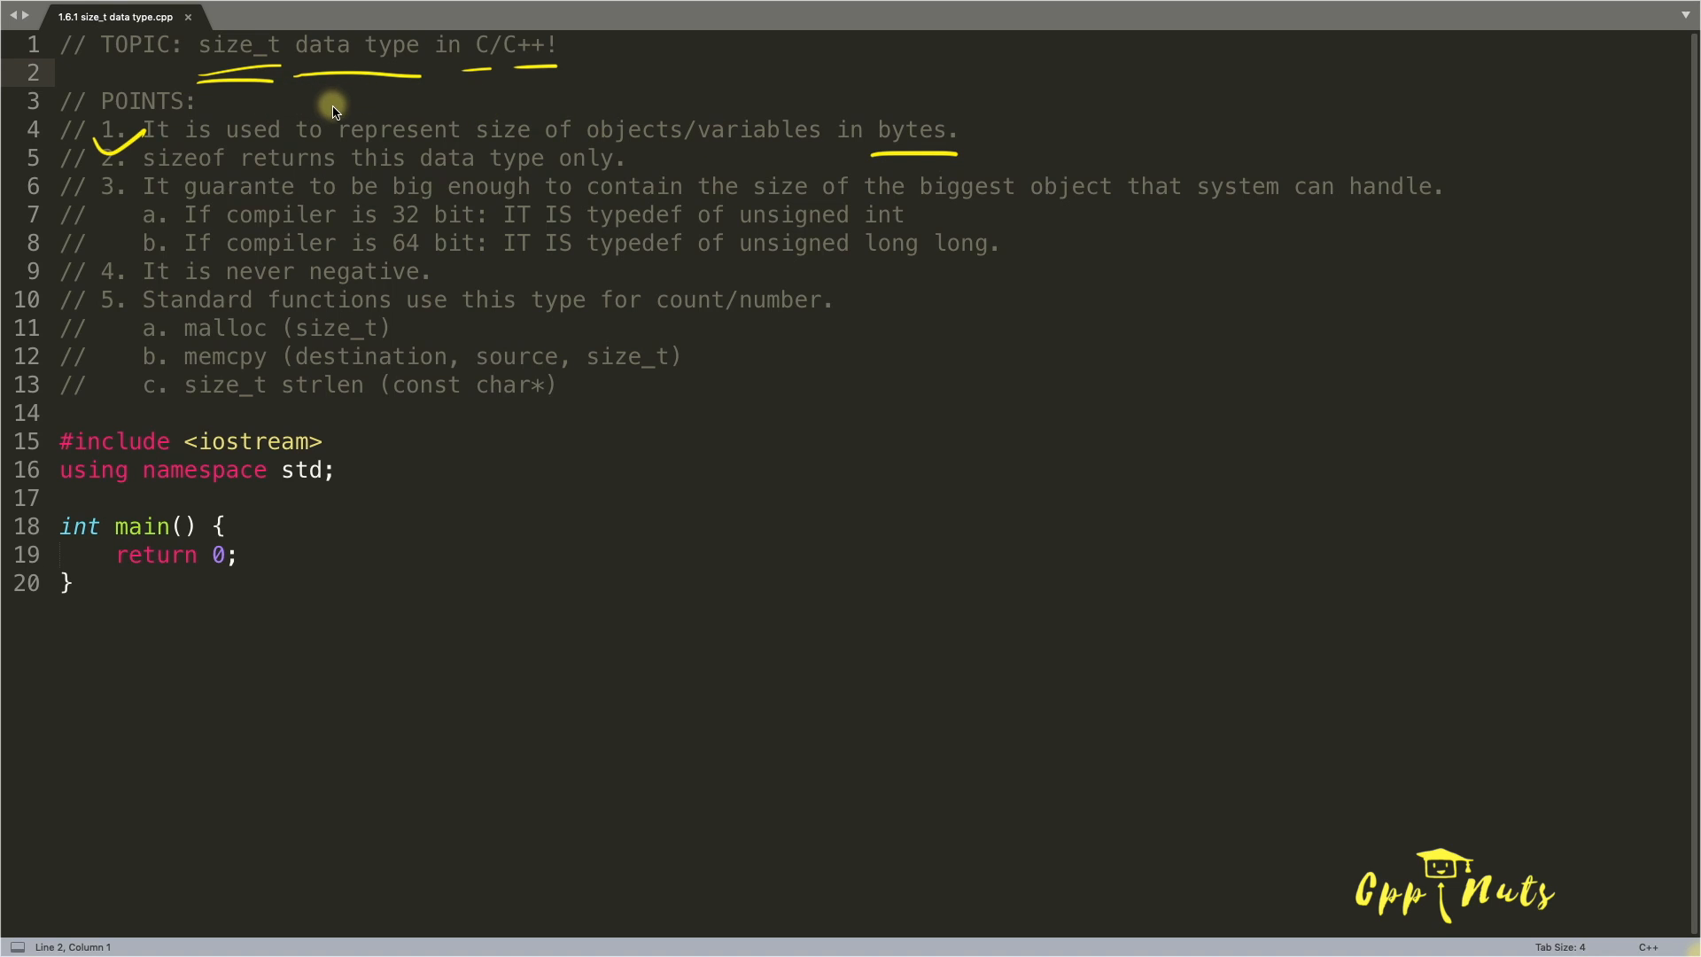
left_click_drag(605, 106, 807, 93)
left_click_drag(279, 64, 243, 69)
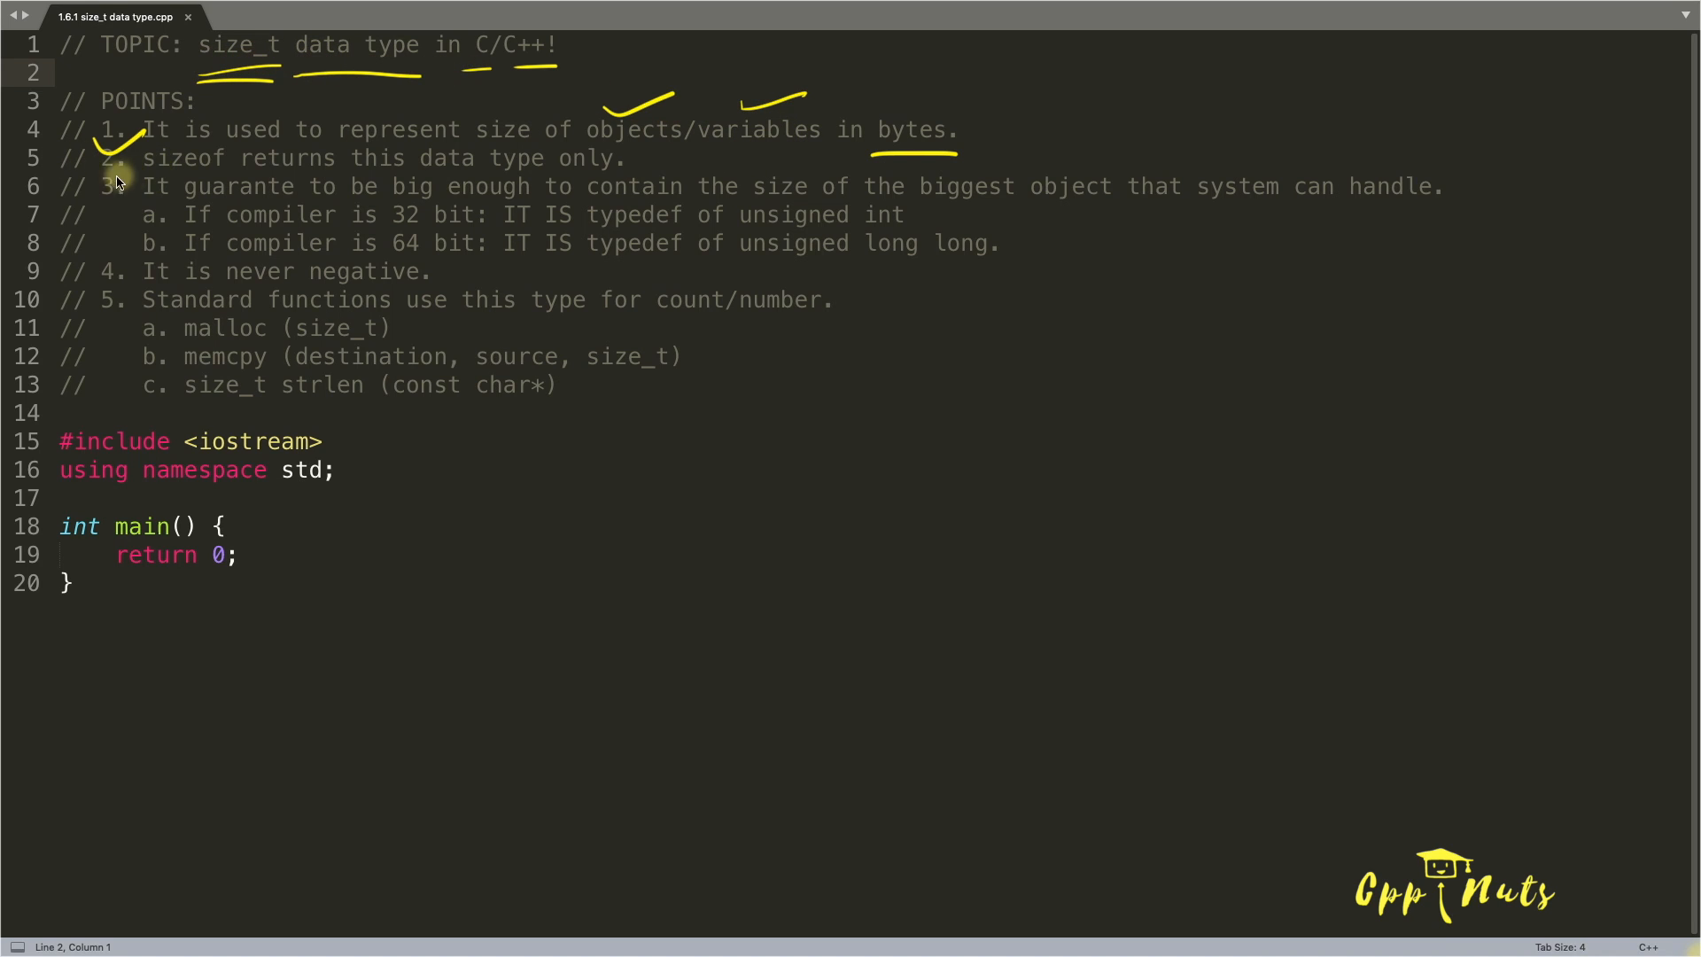
Step: Tick point 2, add a tick after its sentence, and underline 'returns'
left_click_drag(100, 153, 133, 157)
left_click_drag(644, 160, 691, 153)
left_click_drag(213, 82, 265, 85)
left_click_drag(239, 172, 347, 176)
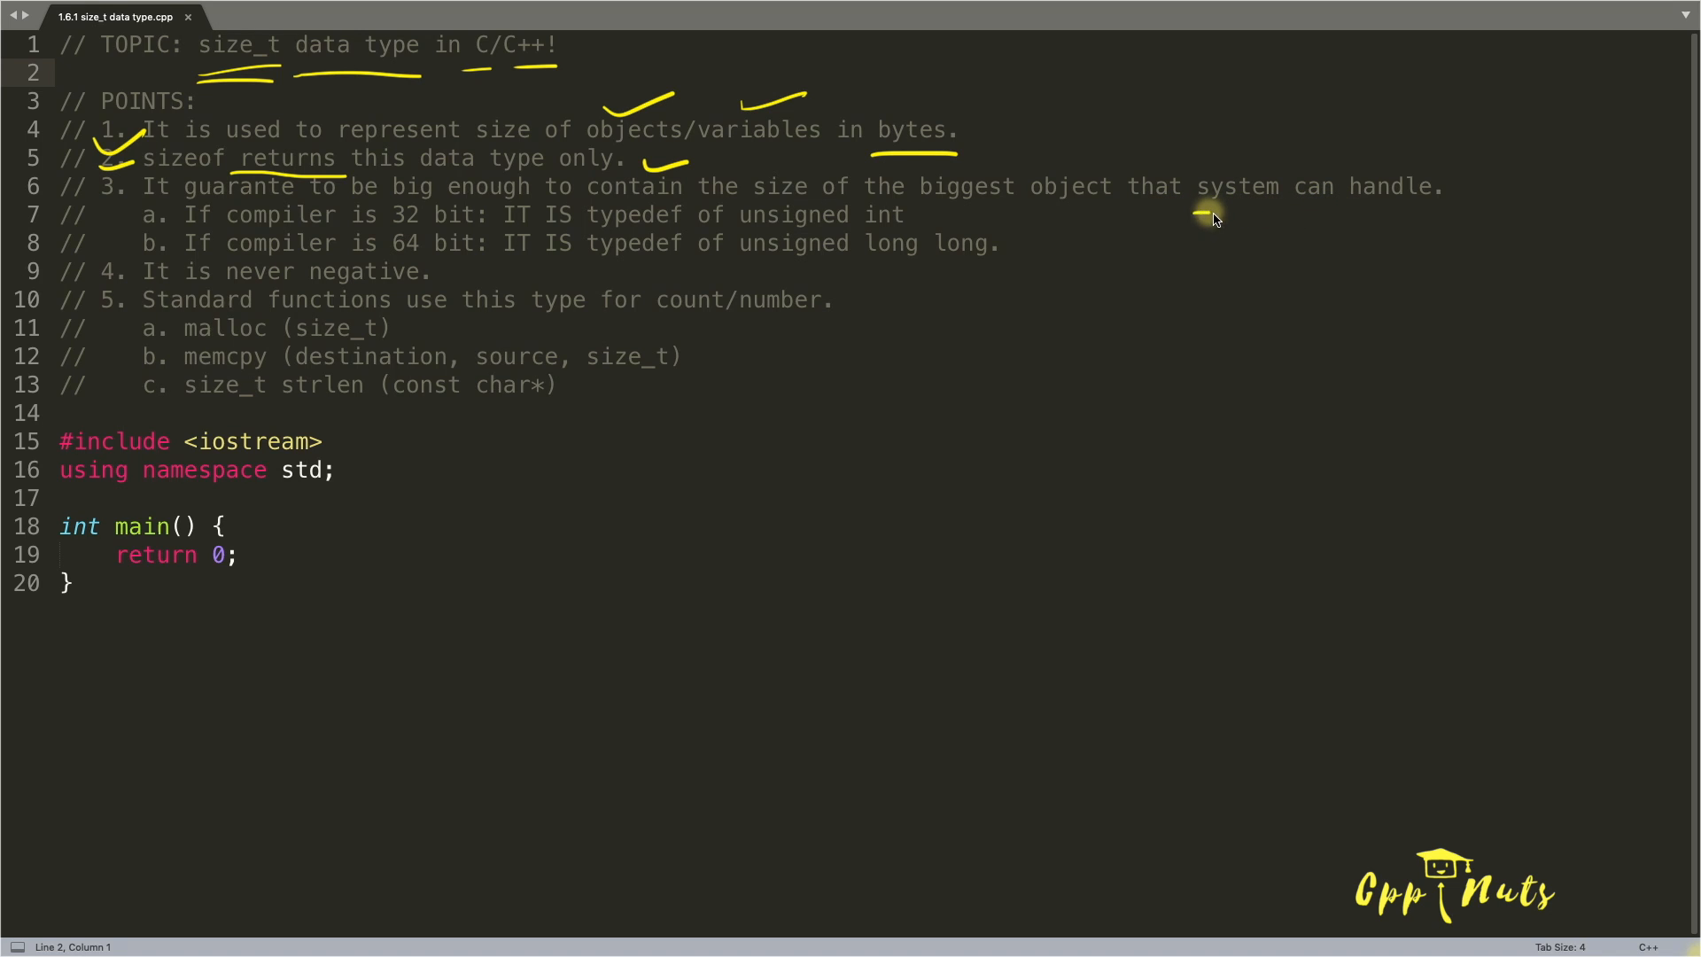
Step: Underline 'system can handle' in point 3 and '32' in 3a, ticking 3a
left_click_drag(1196, 213, 1437, 214)
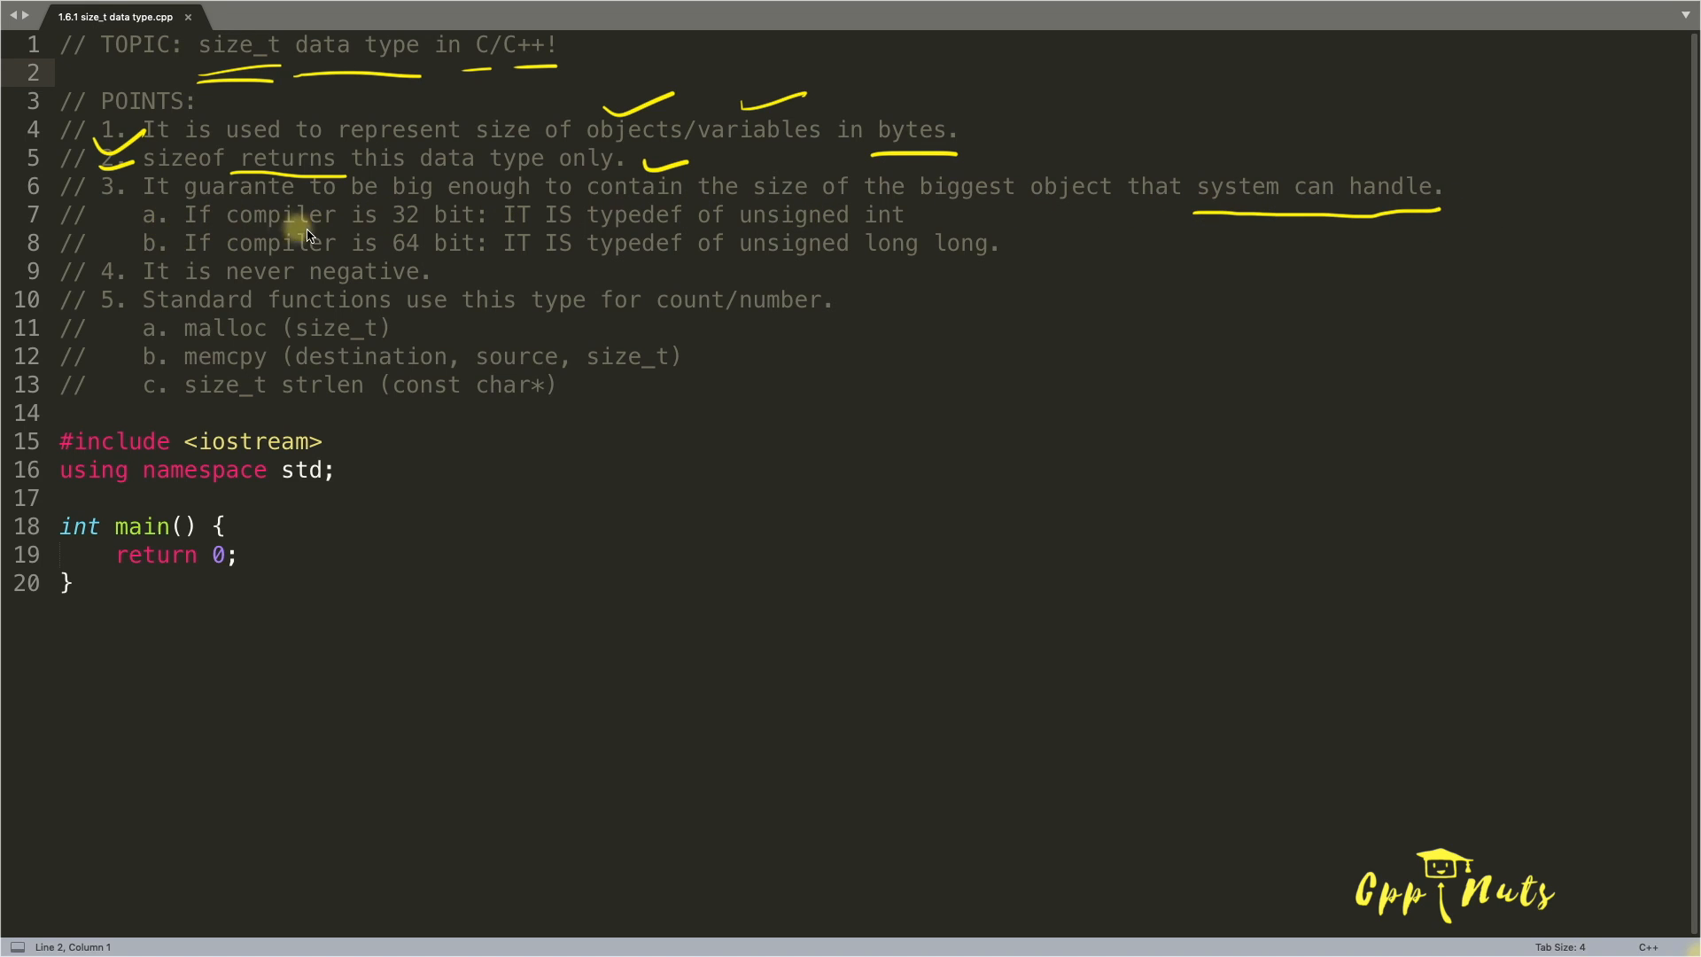
mouse_move(389, 228)
left_mouse_down()
mouse_move(432, 230)
mouse_move(426, 260)
left_mouse_up()
left_click_drag(924, 220, 977, 210)
Step: Underline '64 bit', 'unsigned' and 'long long' in 3b and add a second tick after 3a
left_click_drag(394, 256, 439, 257)
left_click_drag(744, 263, 821, 262)
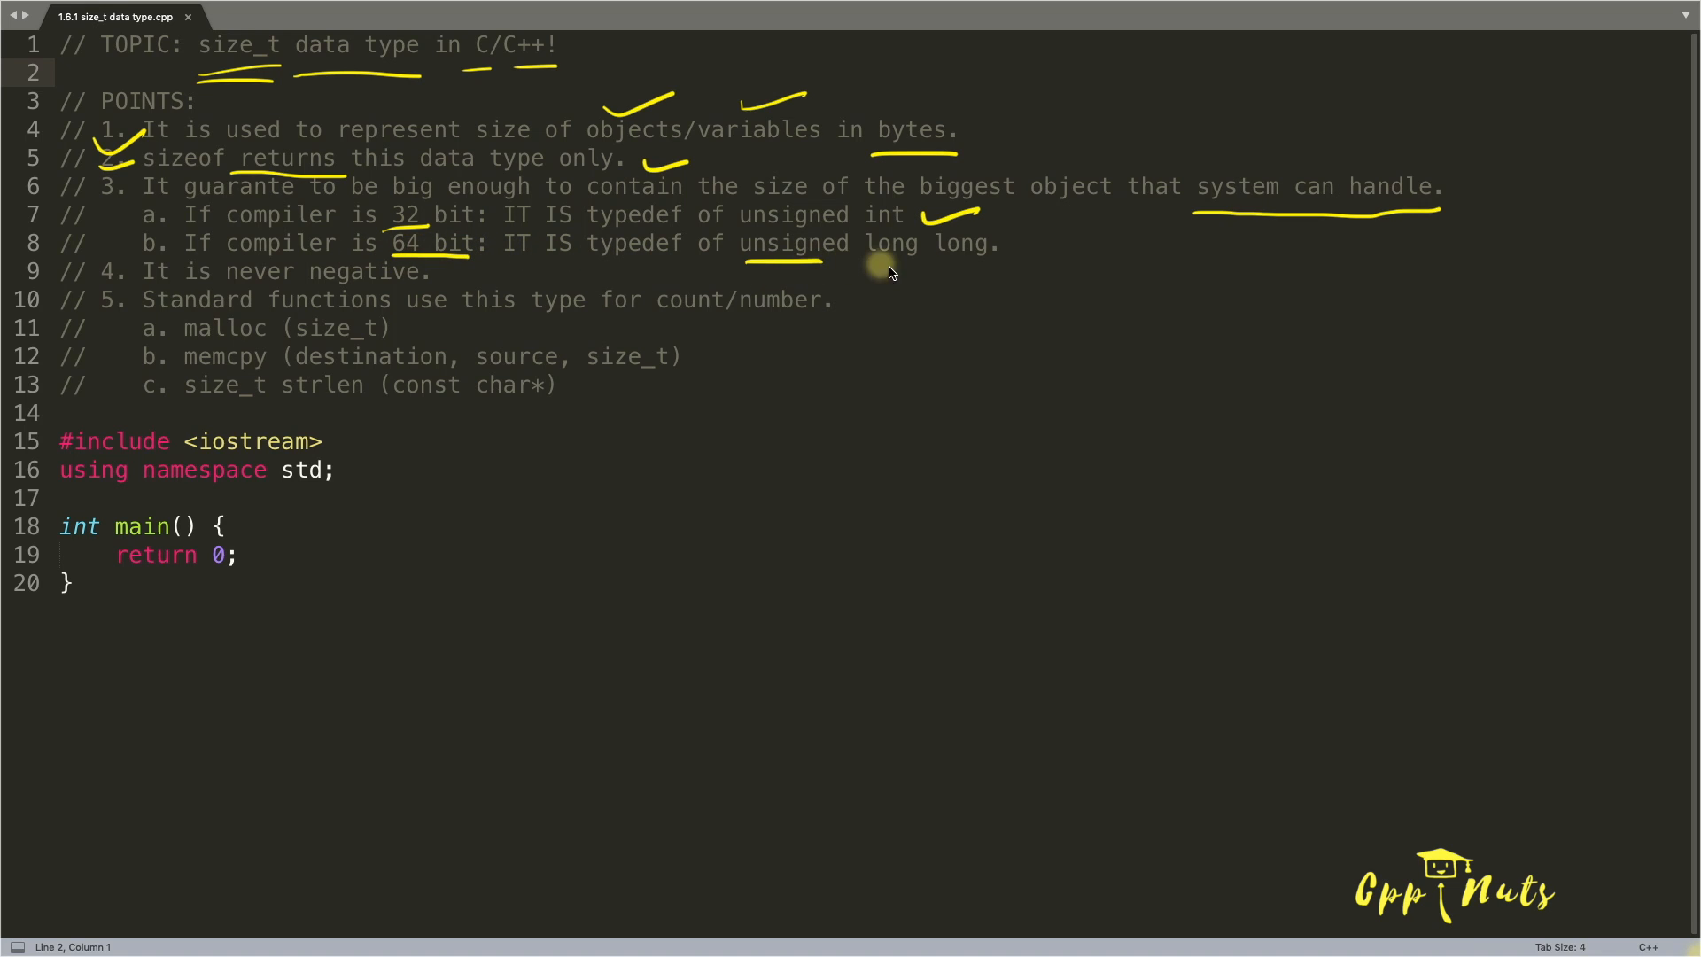
left_click_drag(954, 268, 1074, 239)
left_click_drag(991, 216, 1050, 199)
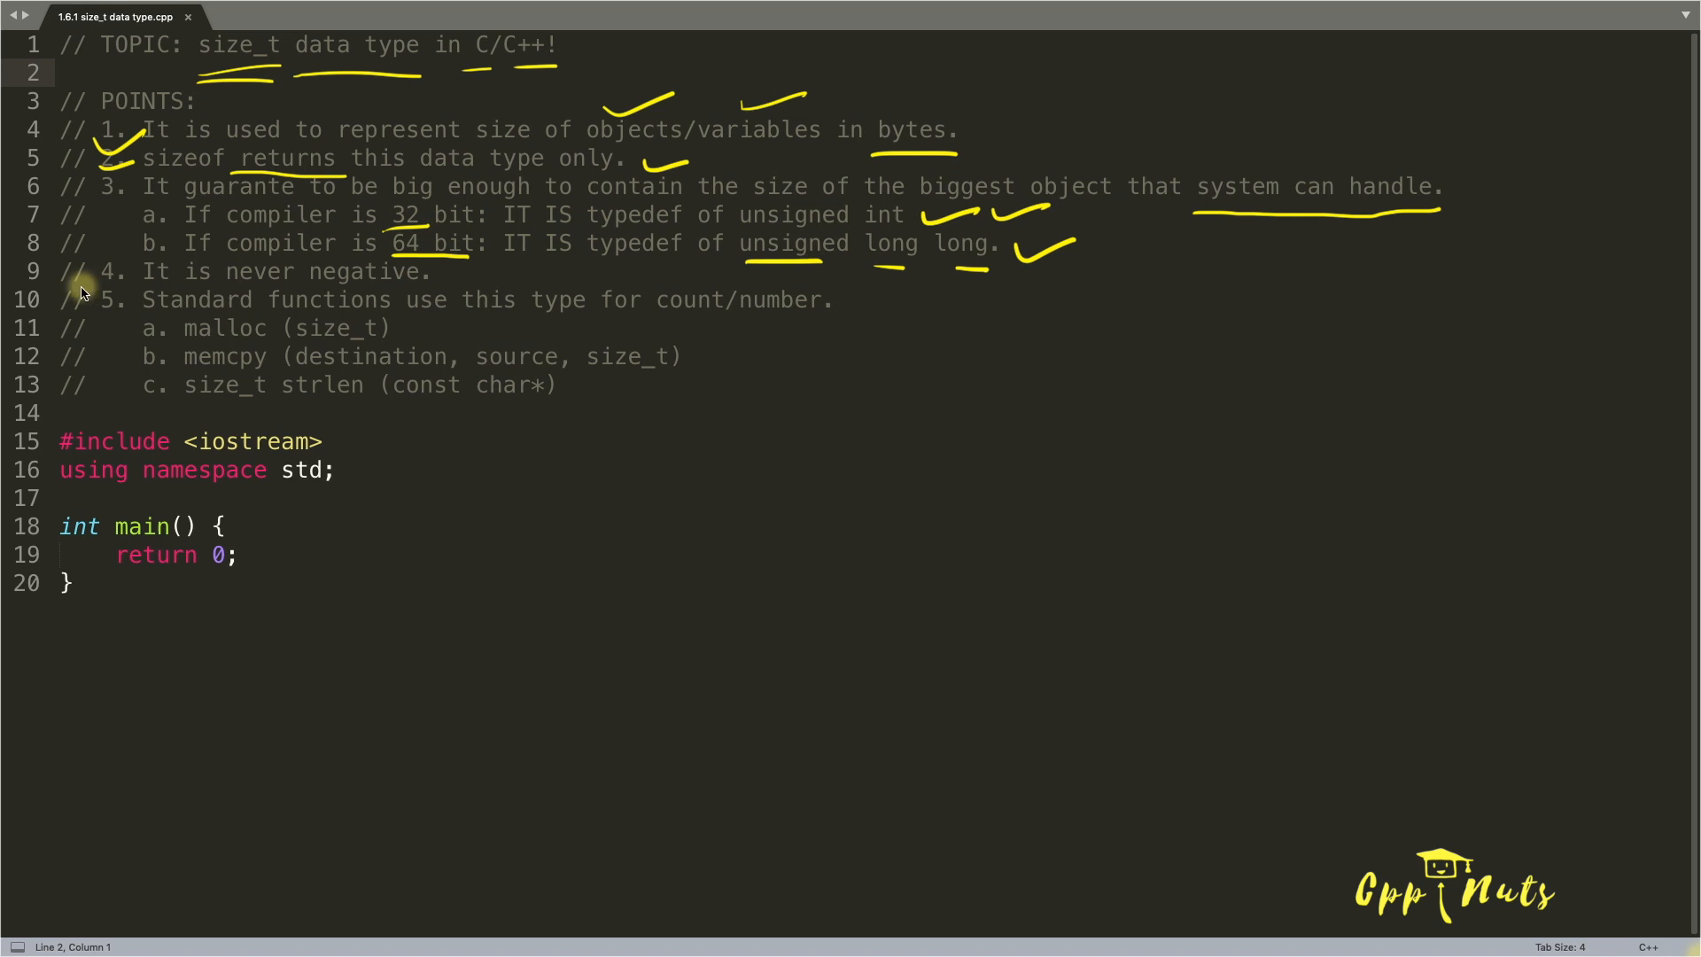
Step: Tick points 4 and 5 and underline 'negative' and 'malloc'
left_click_drag(66, 280, 117, 269)
left_click_drag(446, 280, 499, 260)
left_click_drag(96, 310, 147, 289)
left_click_drag(181, 342, 277, 341)
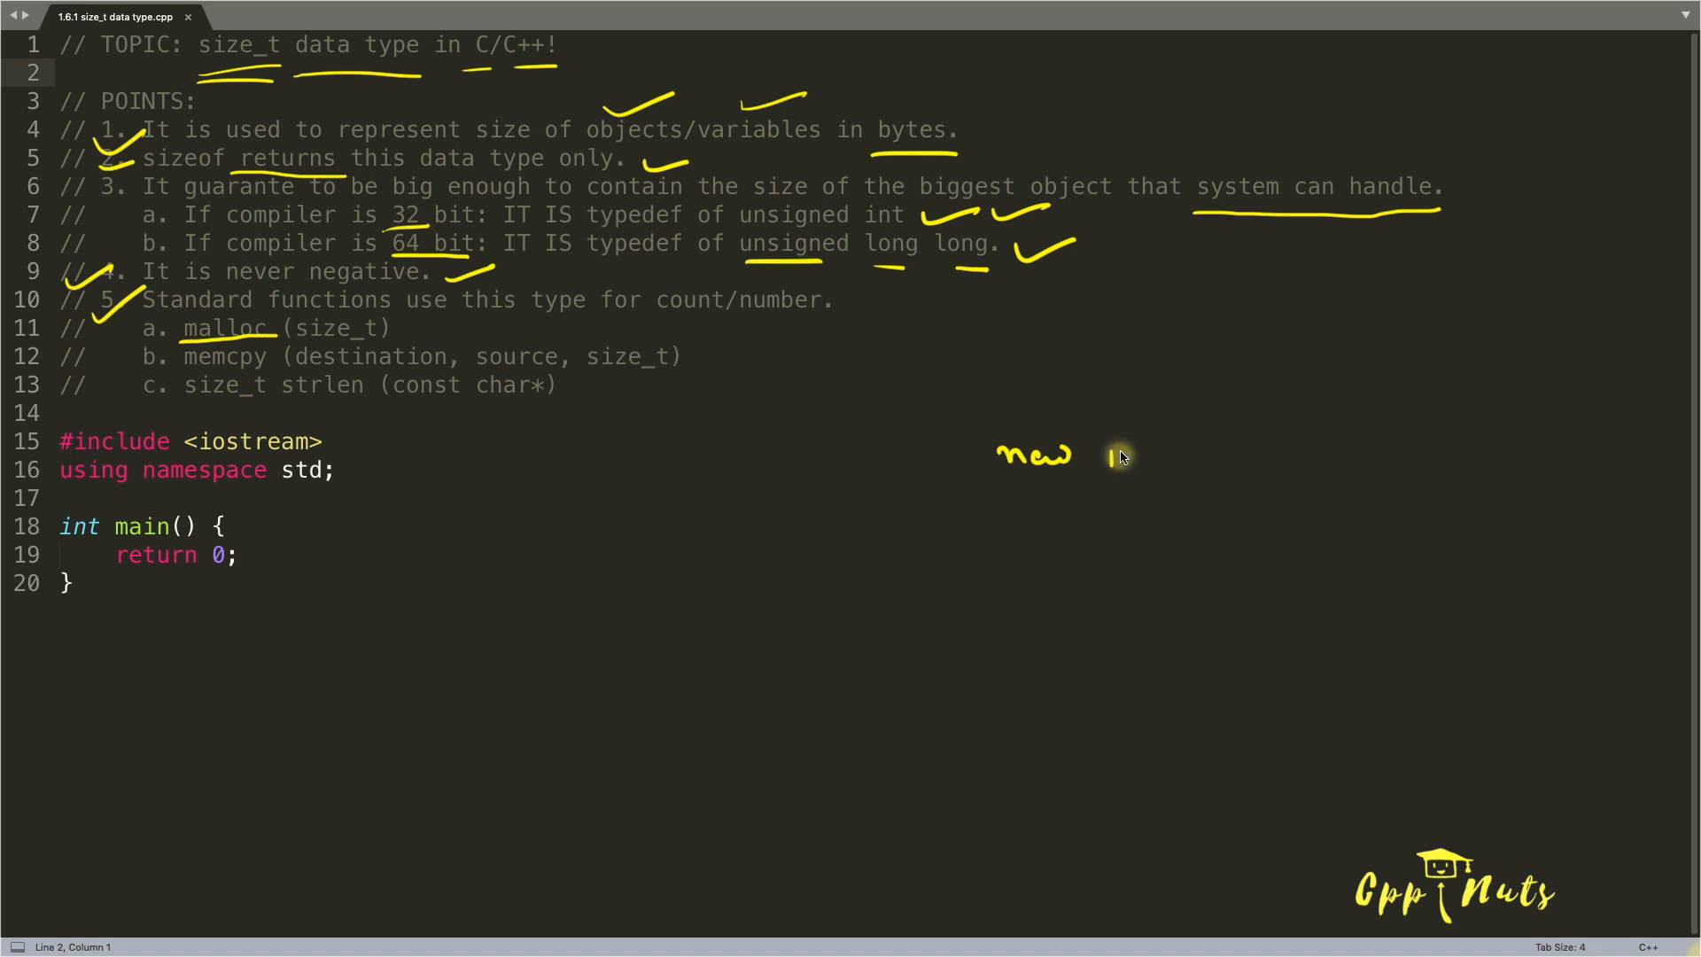
Step: Handwrite 'int *x = new int' beside the code, underlining 'new' and 'int'
left_click_drag(1152, 458, 1164, 454)
left_click_drag(952, 460, 976, 458)
left_click_drag(952, 472, 981, 470)
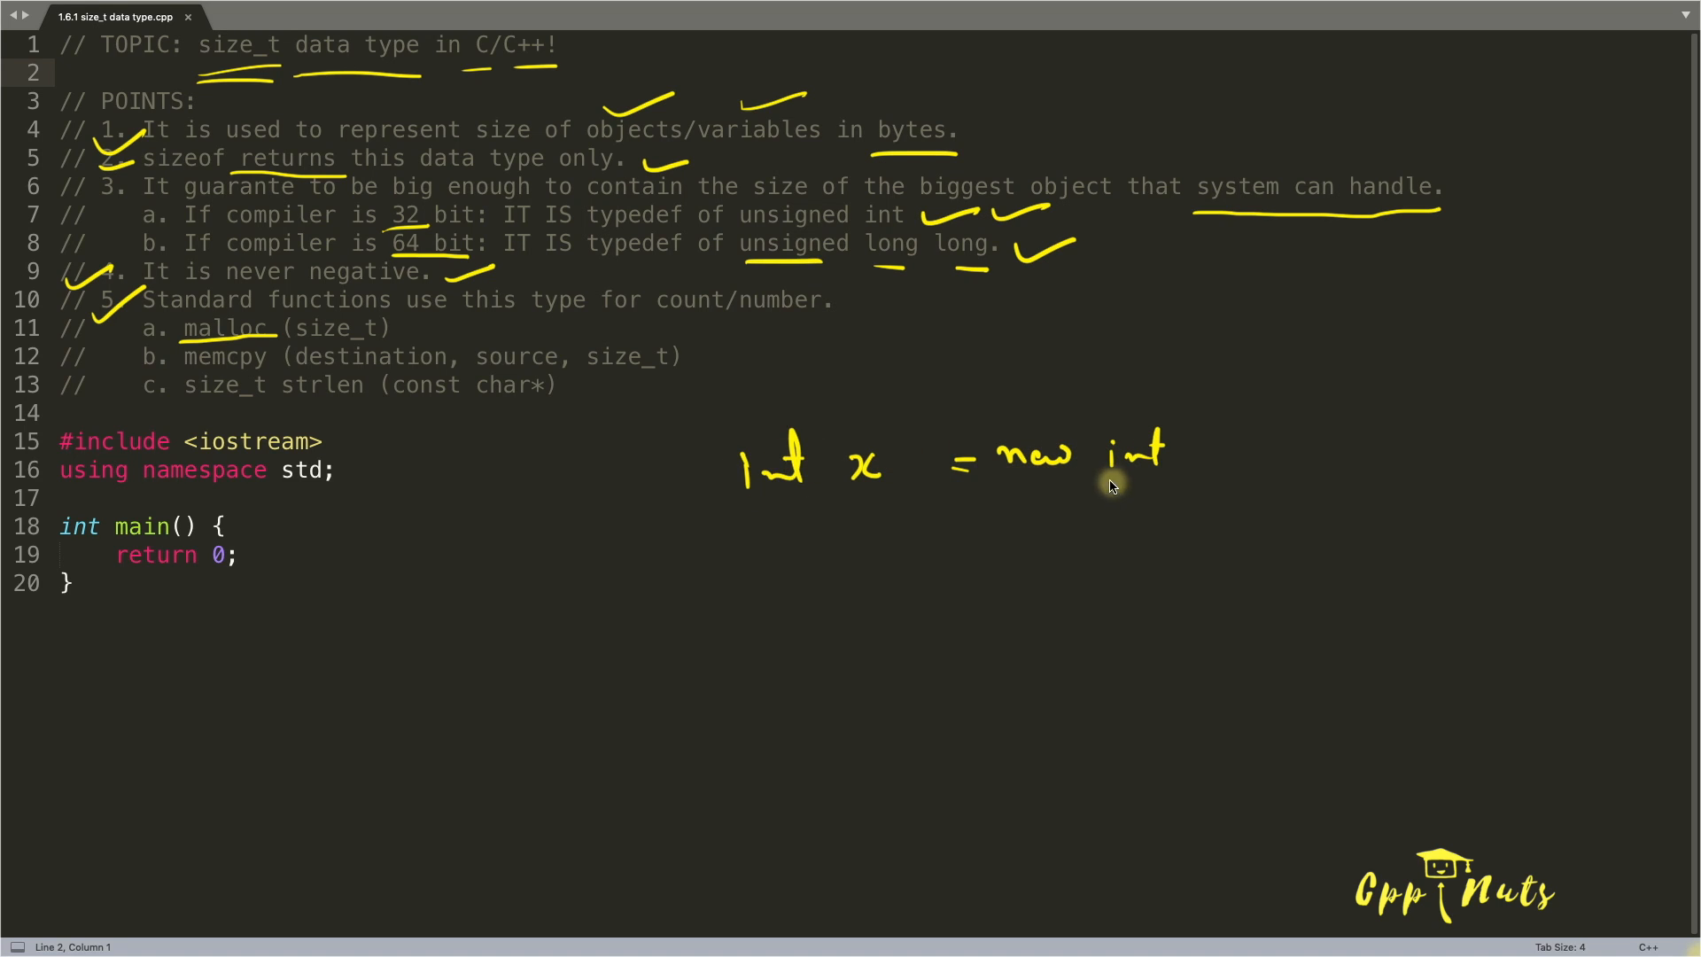
left_click_drag(1105, 484, 1186, 481)
mouse_move(999, 486)
left_mouse_down()
mouse_move(1065, 486)
mouse_move(999, 494)
left_mouse_up()
Step: Handwrite 'new(size_t number);' beside the notes, marking 'new' and underlining 'size_t'
mouse_move(1117, 320)
left_mouse_down()
mouse_move(1156, 337)
mouse_move(1191, 322)
mouse_move(1225, 349)
mouse_move(1399, 343)
mouse_move(1419, 320)
mouse_move(1496, 346)
mouse_move(1608, 349)
left_mouse_up()
left_click_drag(1625, 299, 1629, 362)
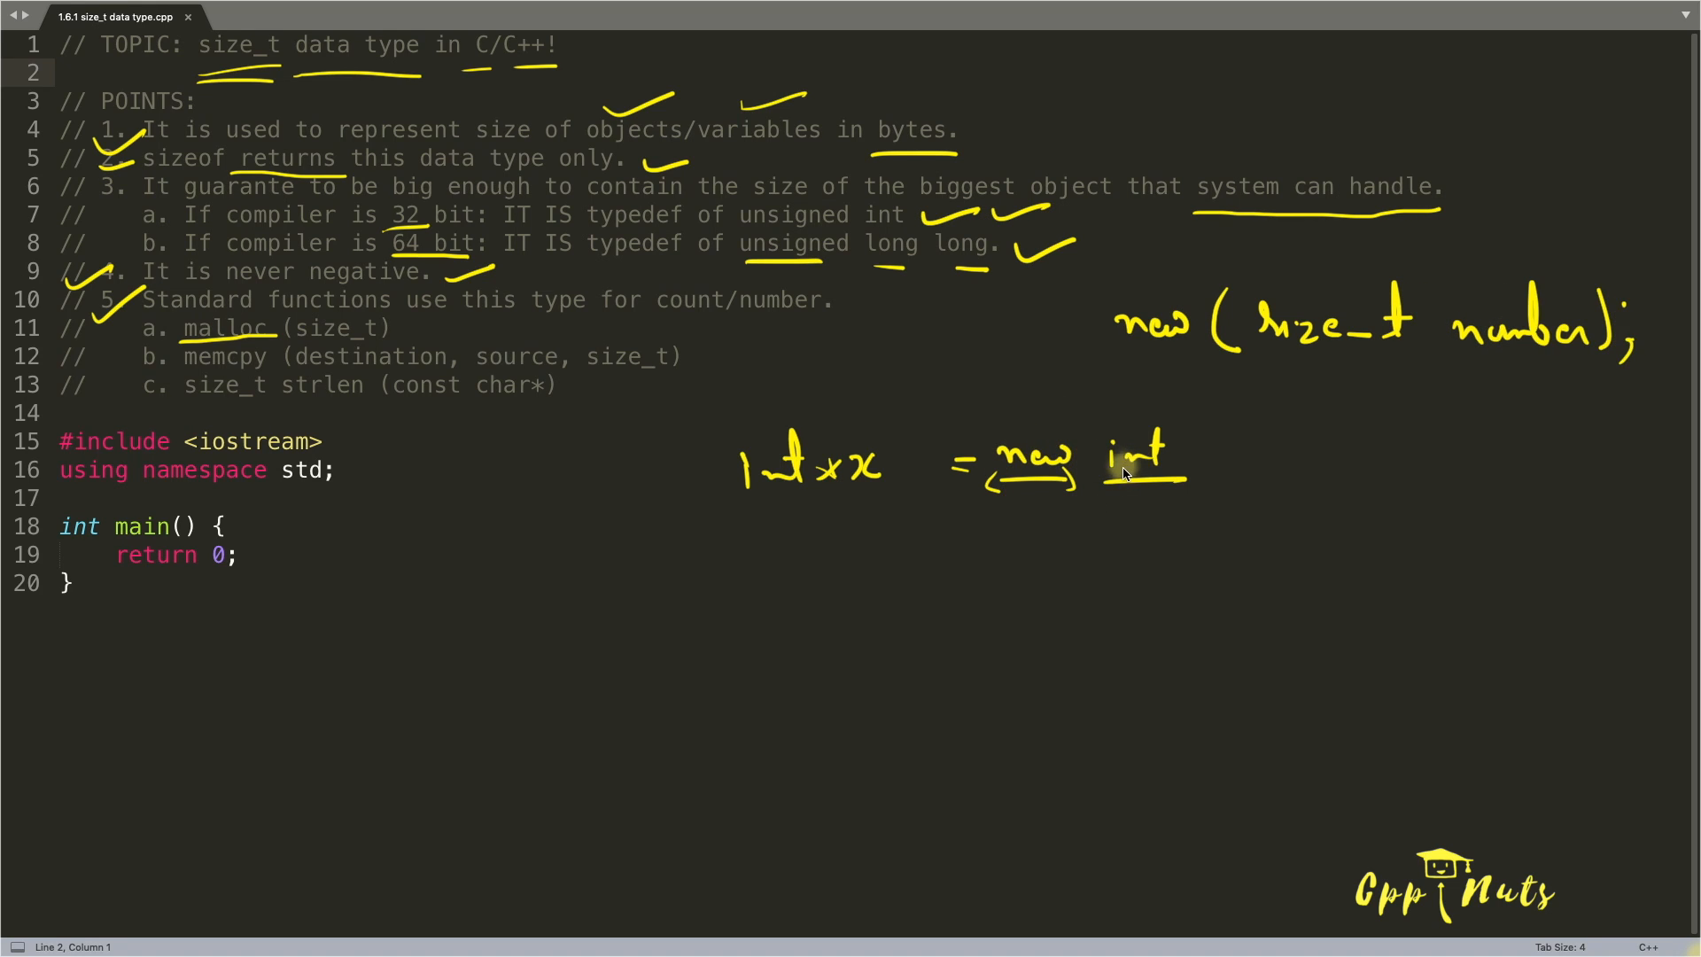
mouse_move(1175, 348)
left_mouse_down()
mouse_move(1101, 356)
mouse_move(1186, 362)
left_mouse_up()
left_click_drag(1264, 359, 1340, 357)
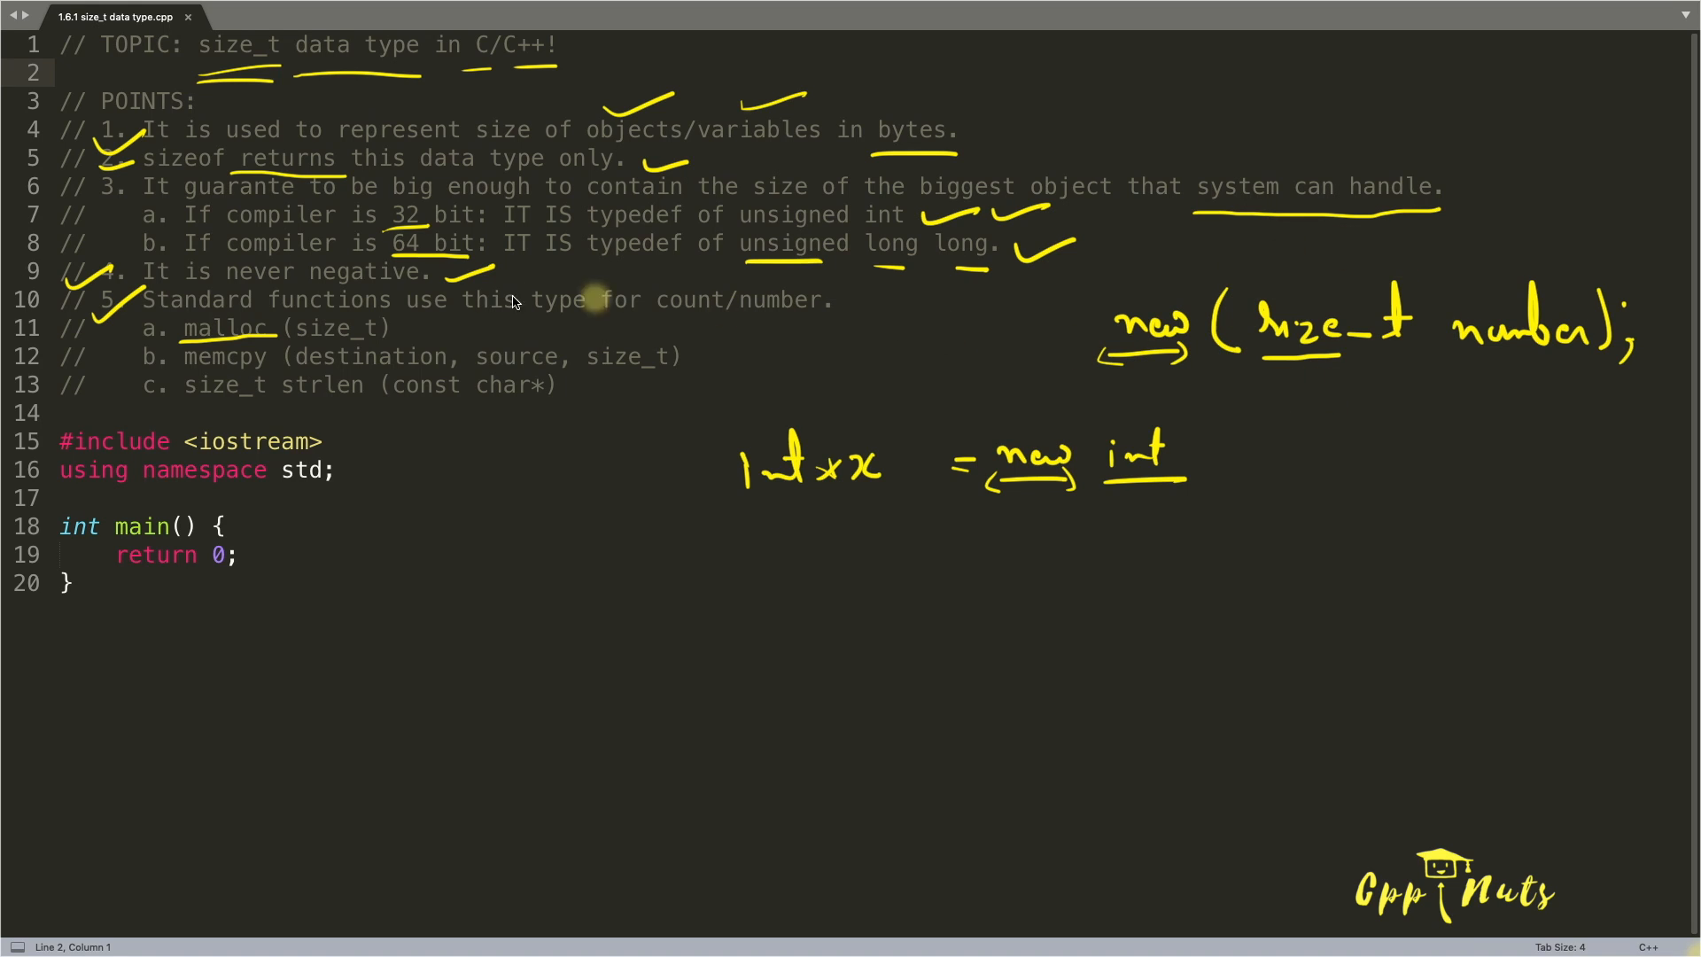
Step: Tick the malloc(size_t) example and underline memcpy, its destination and its size_t argument
left_click_drag(393, 329, 466, 313)
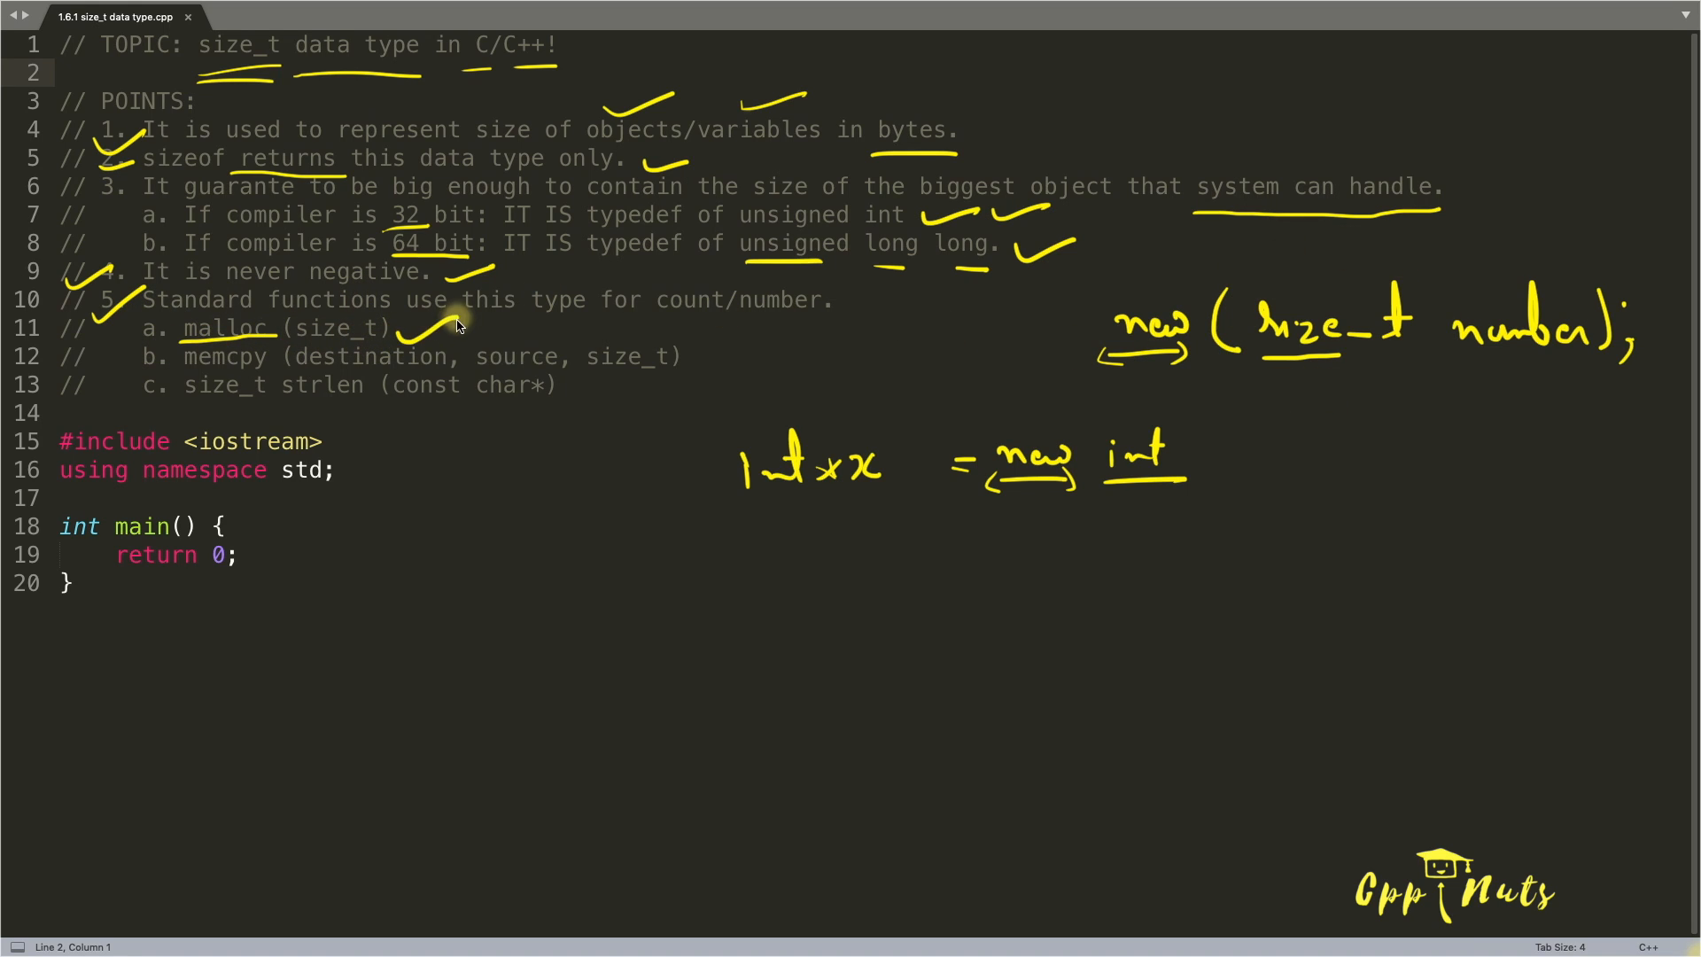
left_click_drag(185, 372, 283, 373)
left_click_drag(503, 333, 548, 318)
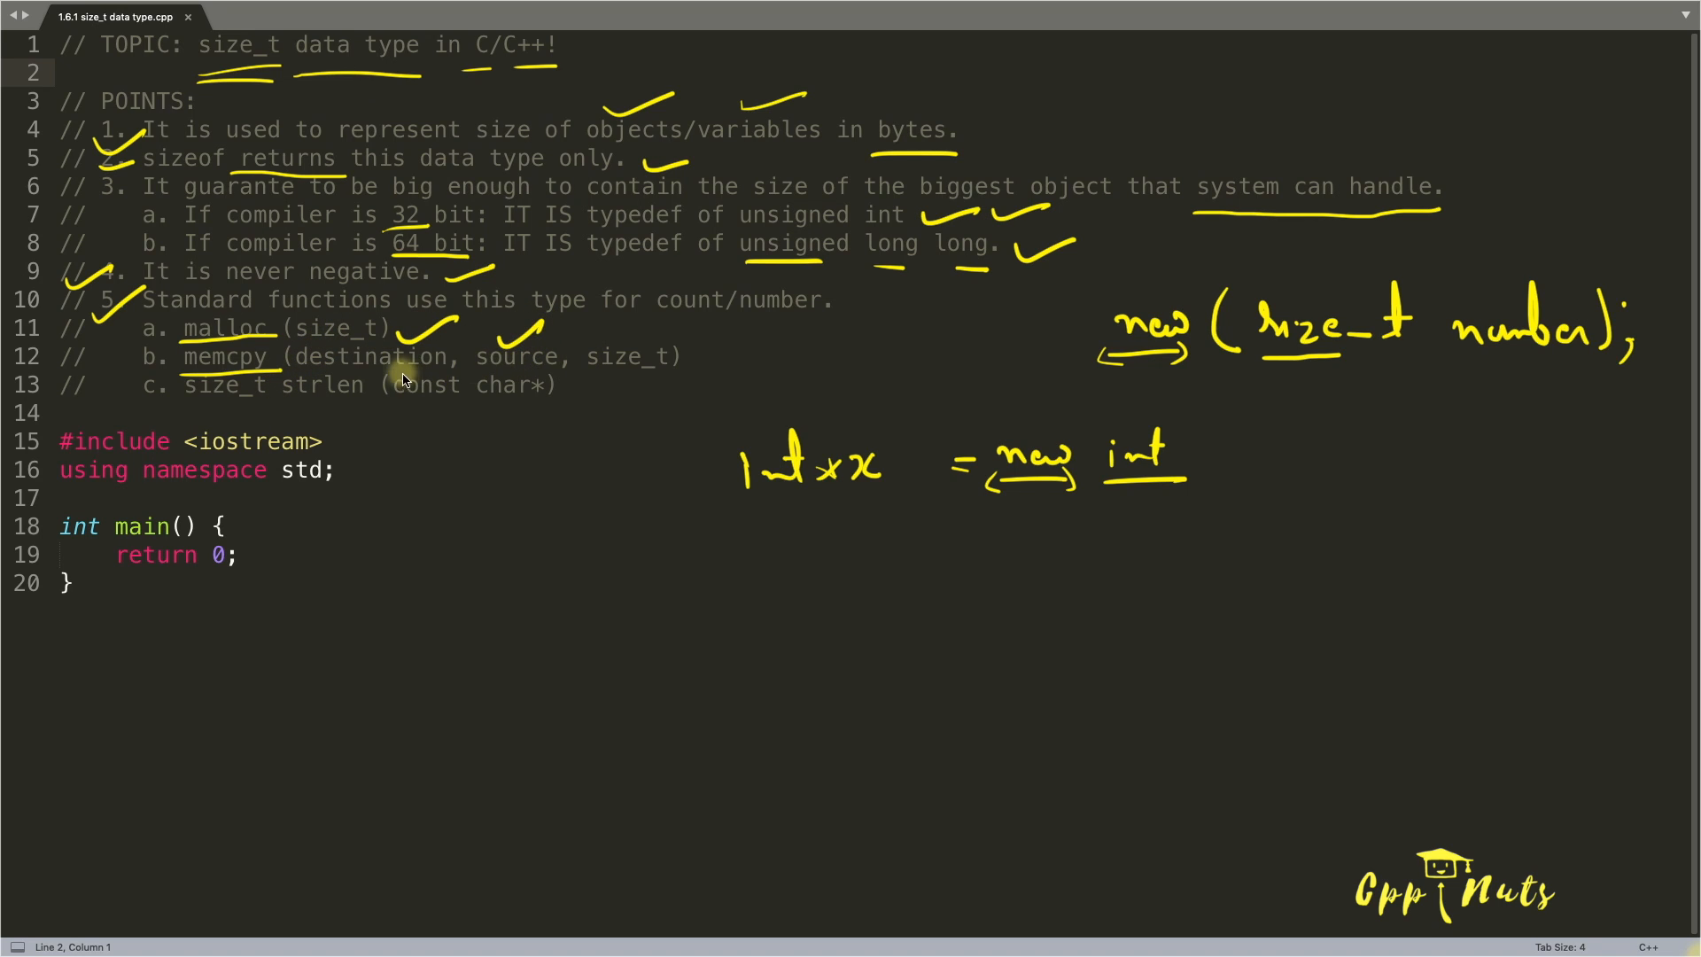
left_click_drag(359, 377, 394, 377)
left_click_drag(588, 378, 679, 375)
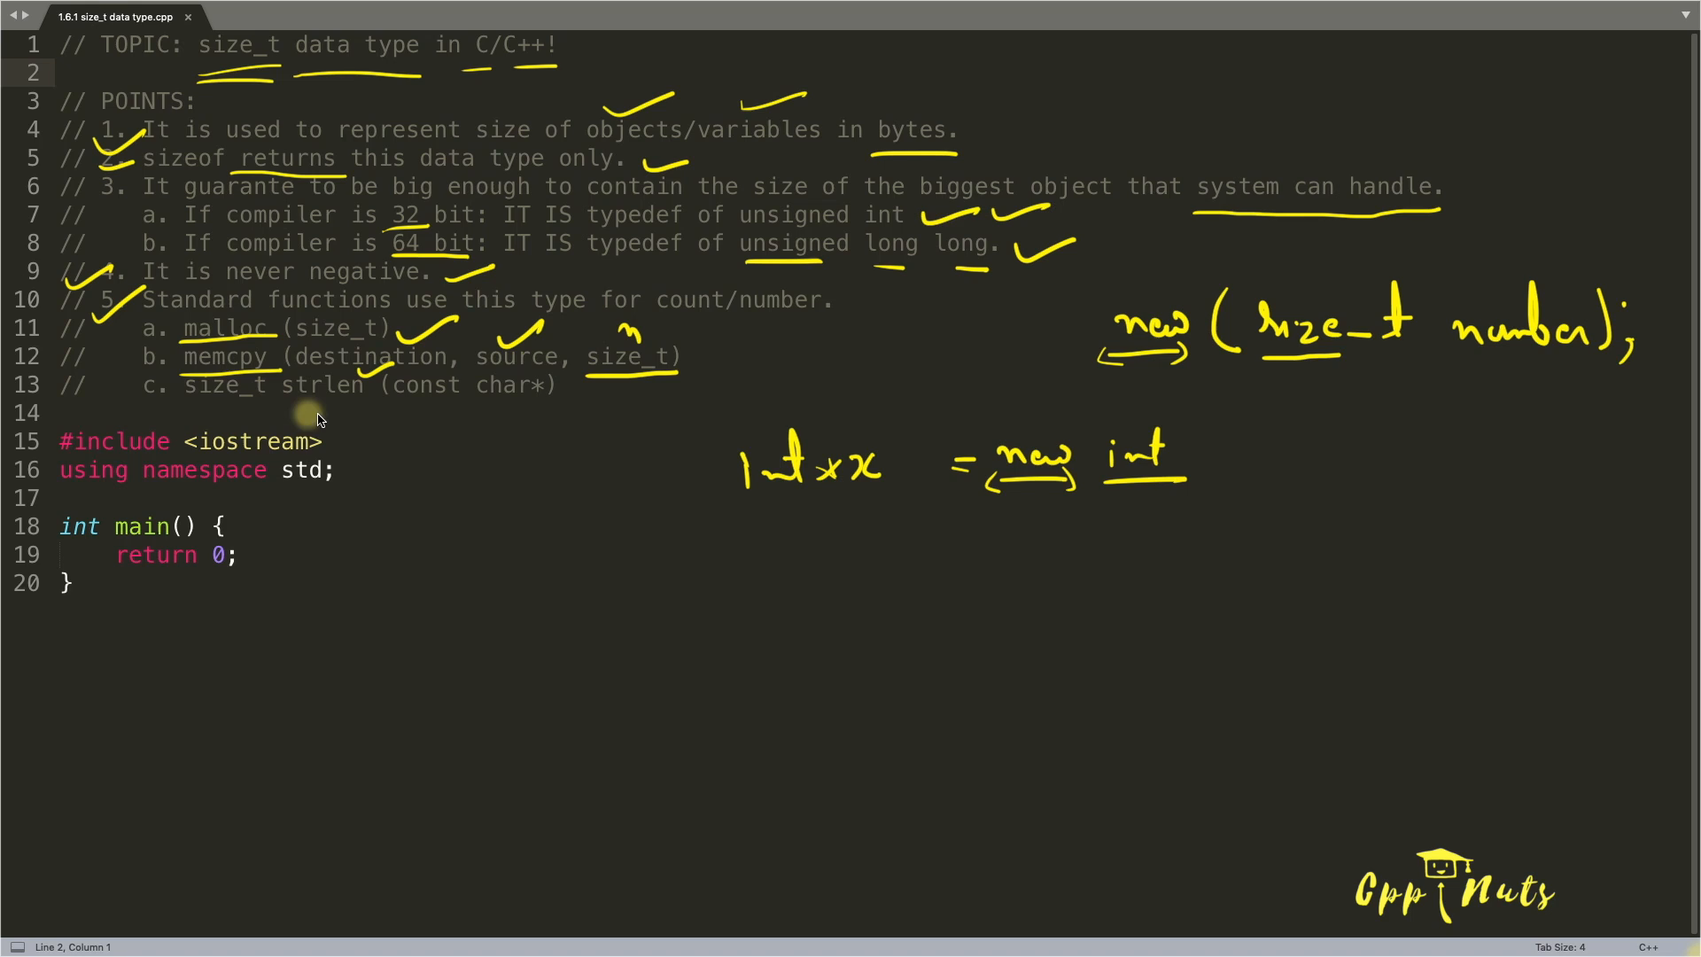
Step: Underline strlen and its size_t, tick memcpy's size_t, then clear all pen annotations
left_click_drag(282, 406, 534, 403)
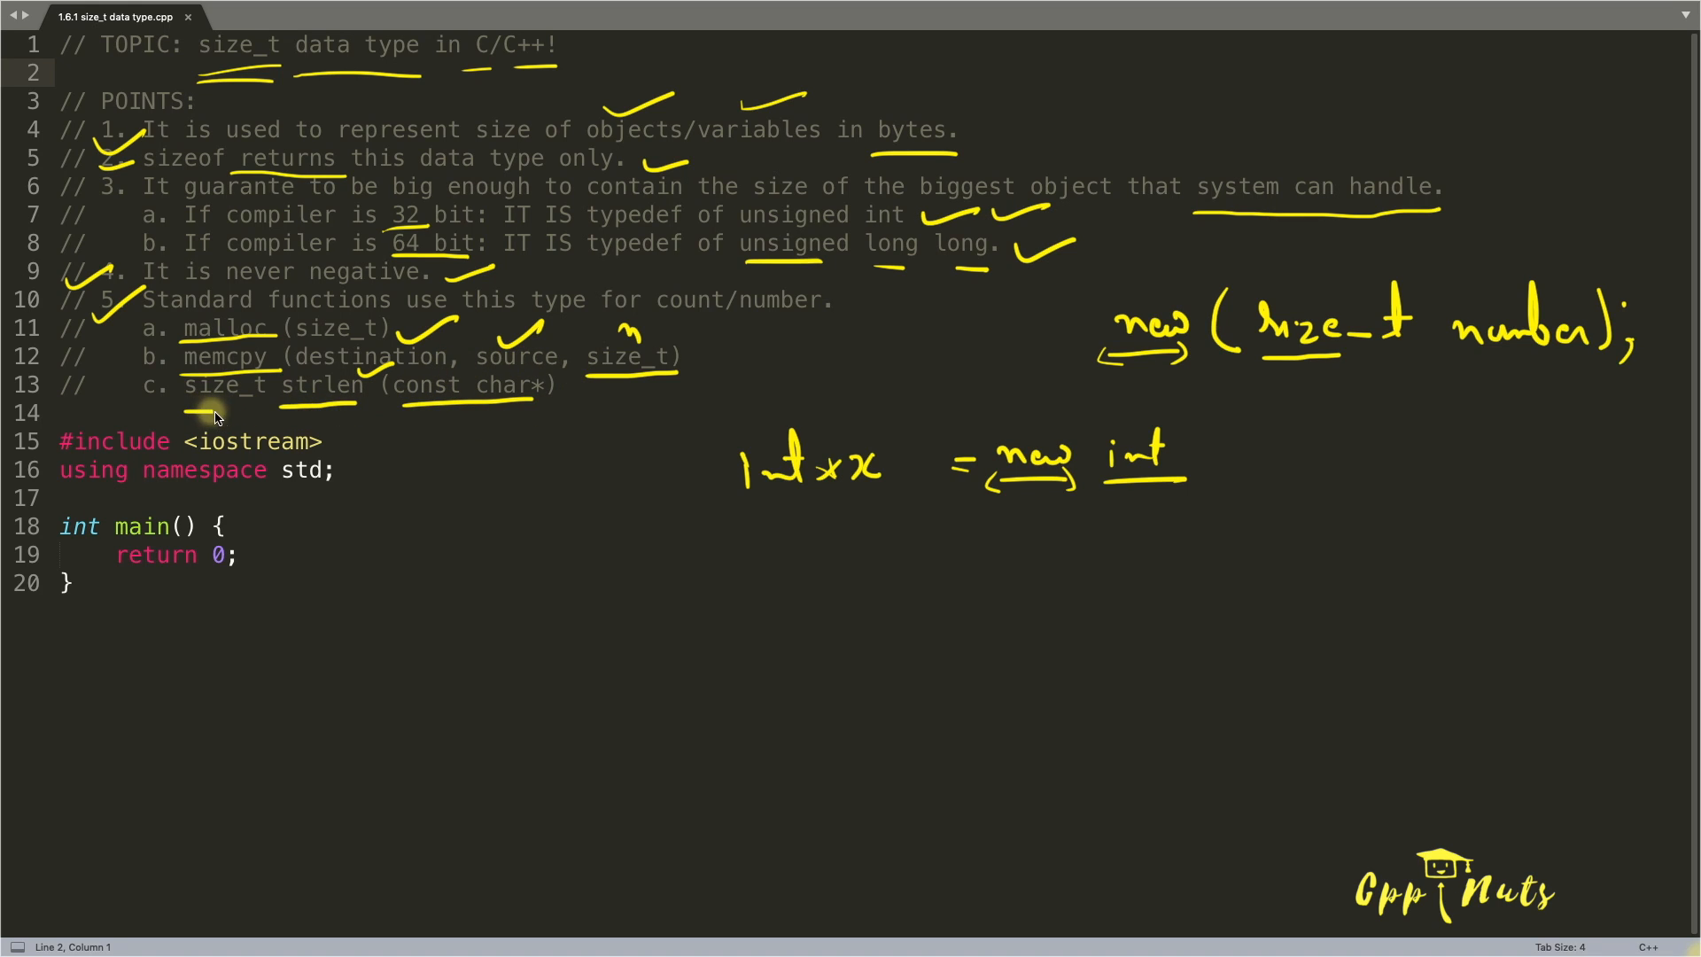
left_click_drag(187, 414, 263, 411)
left_click_drag(652, 386, 731, 359)
key("Escape")
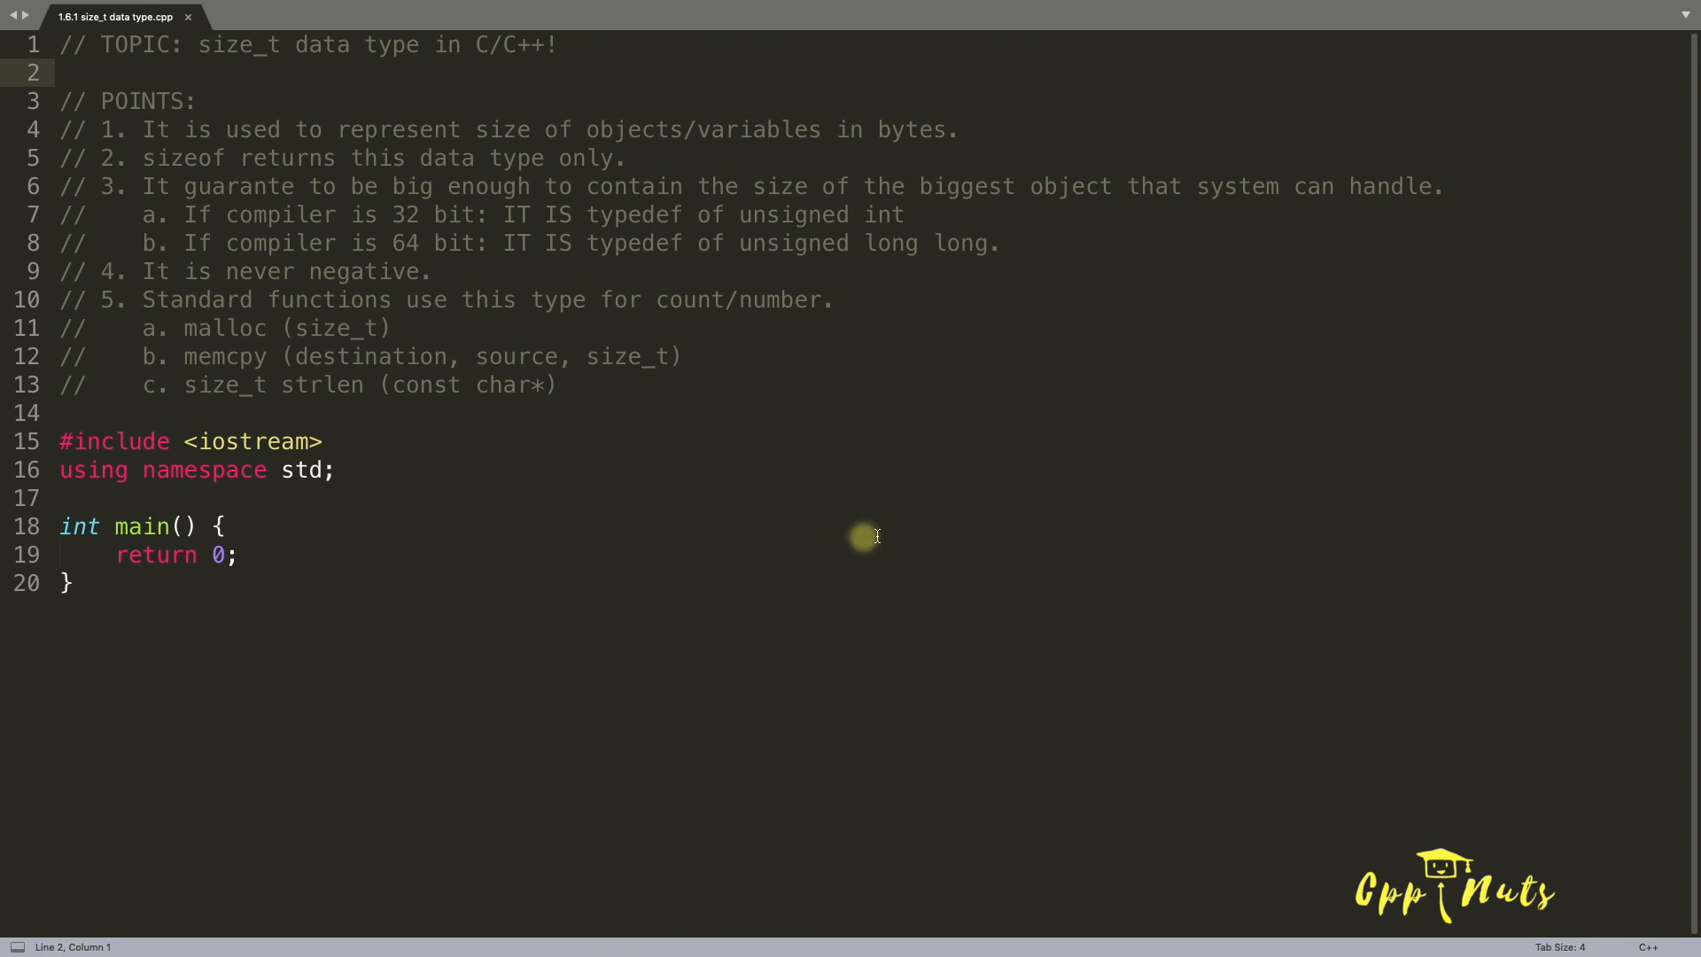
Step: Write the print(size_t count) function with a while(count) loop body
left_click(314, 496)
type("void ")
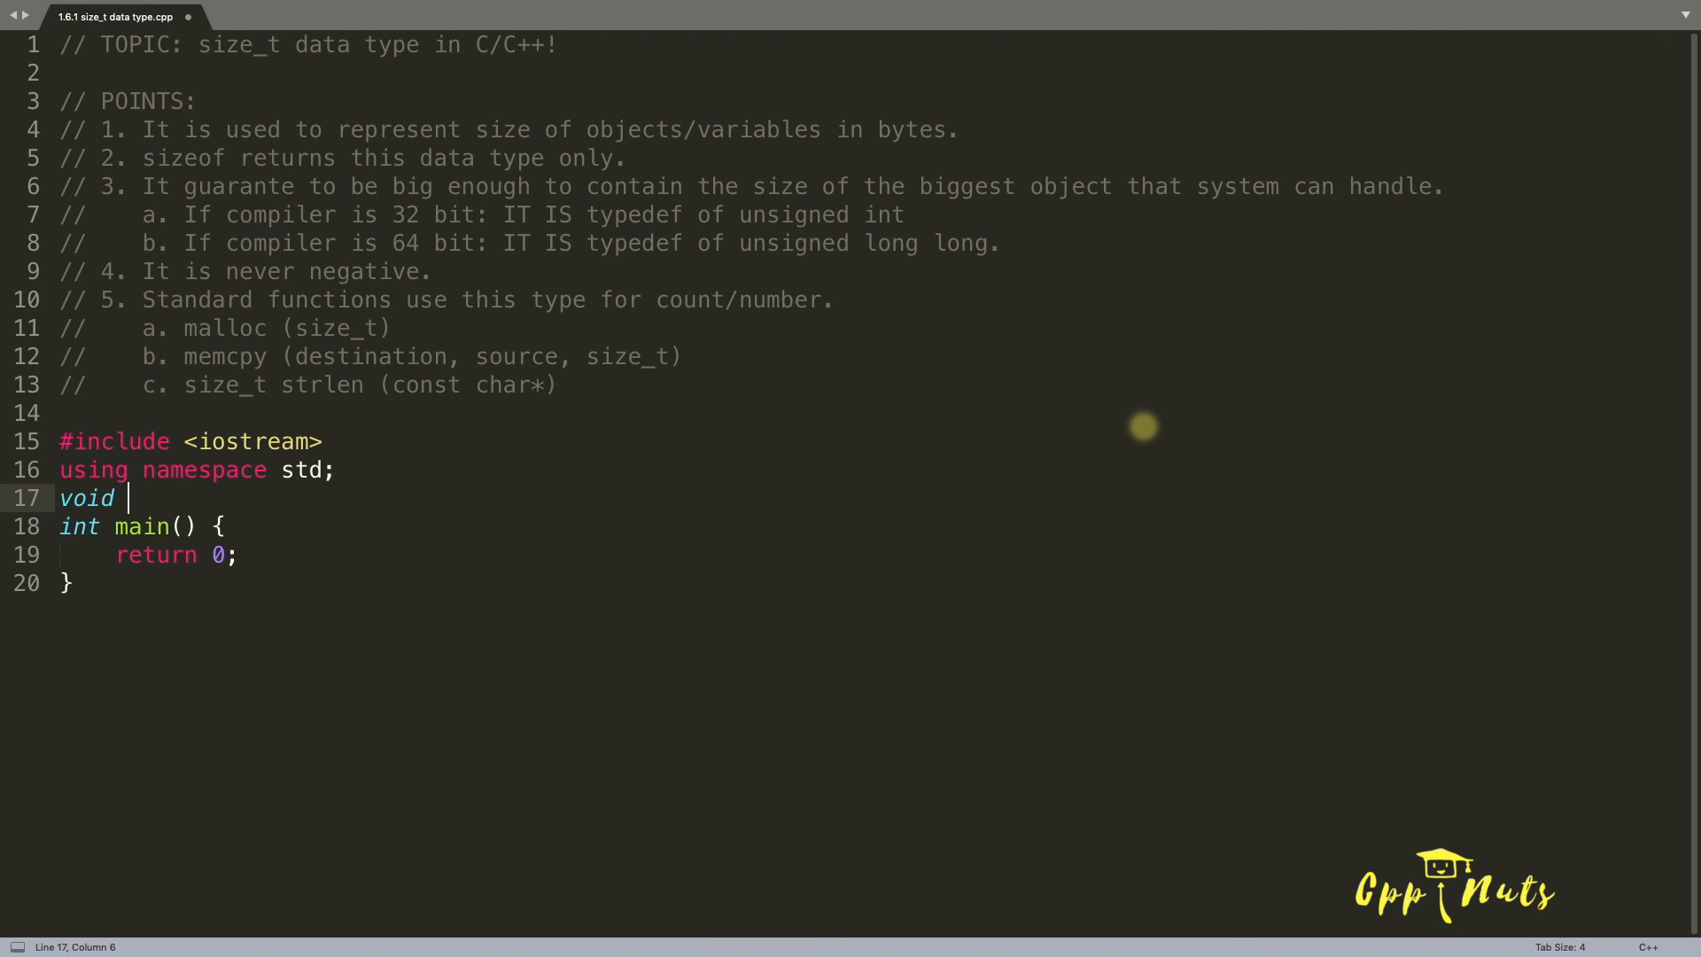
type("print() {")
key("Return")
type("while(")
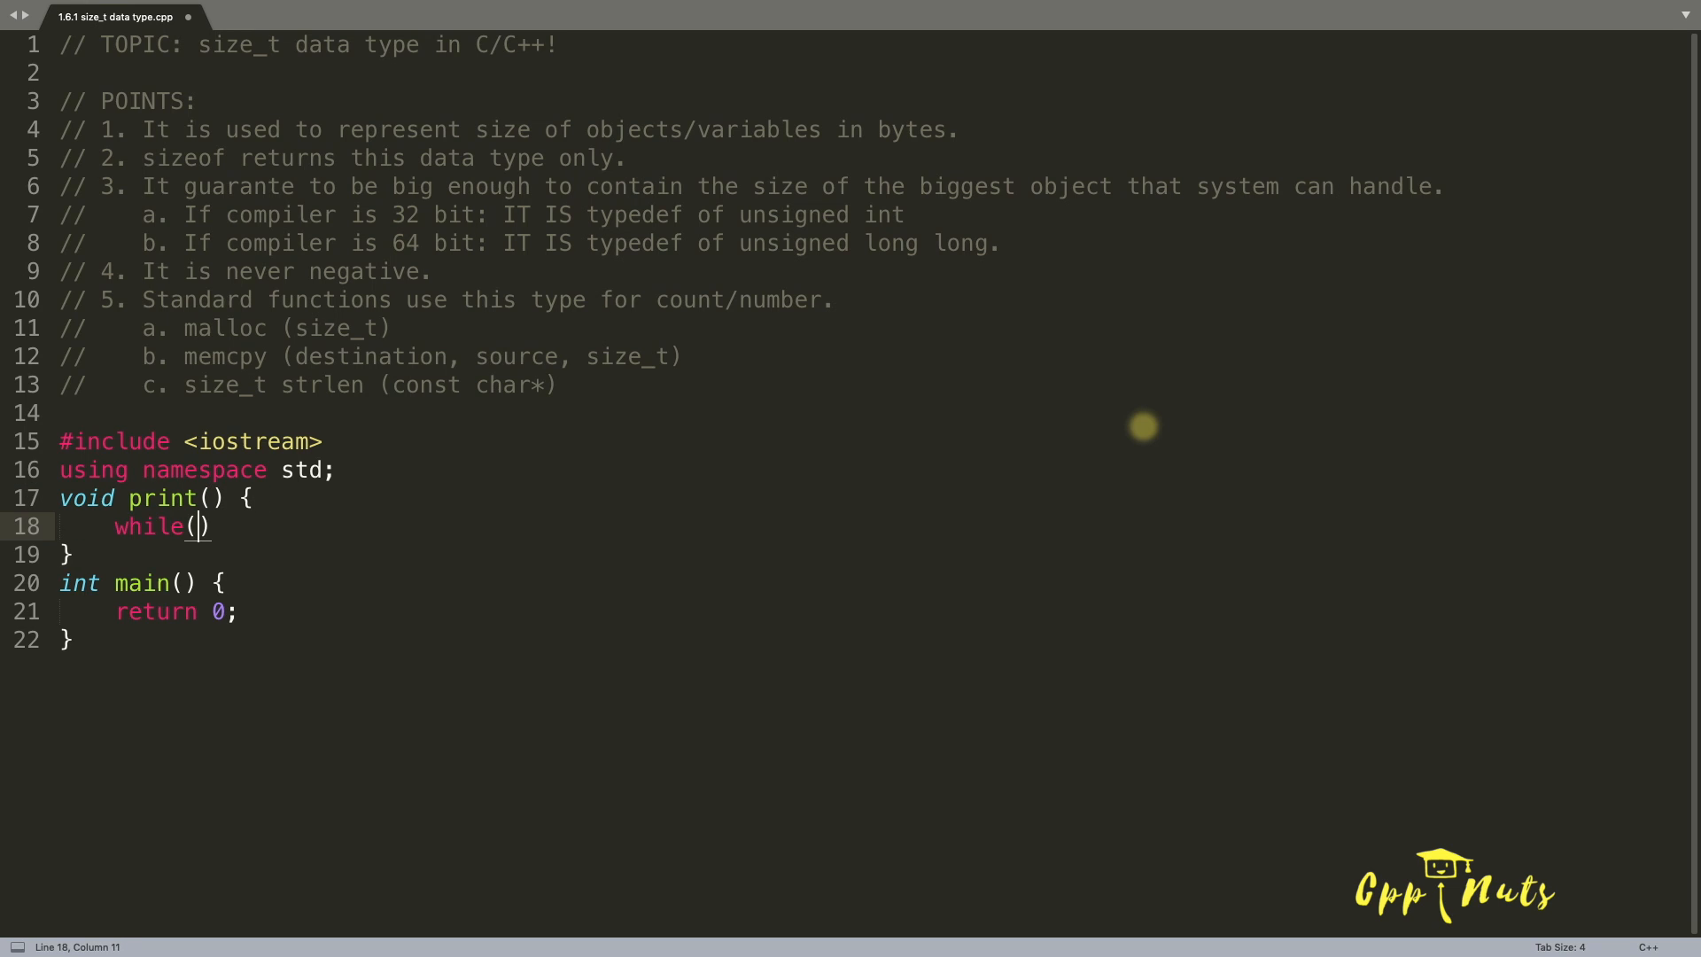
type("cout")
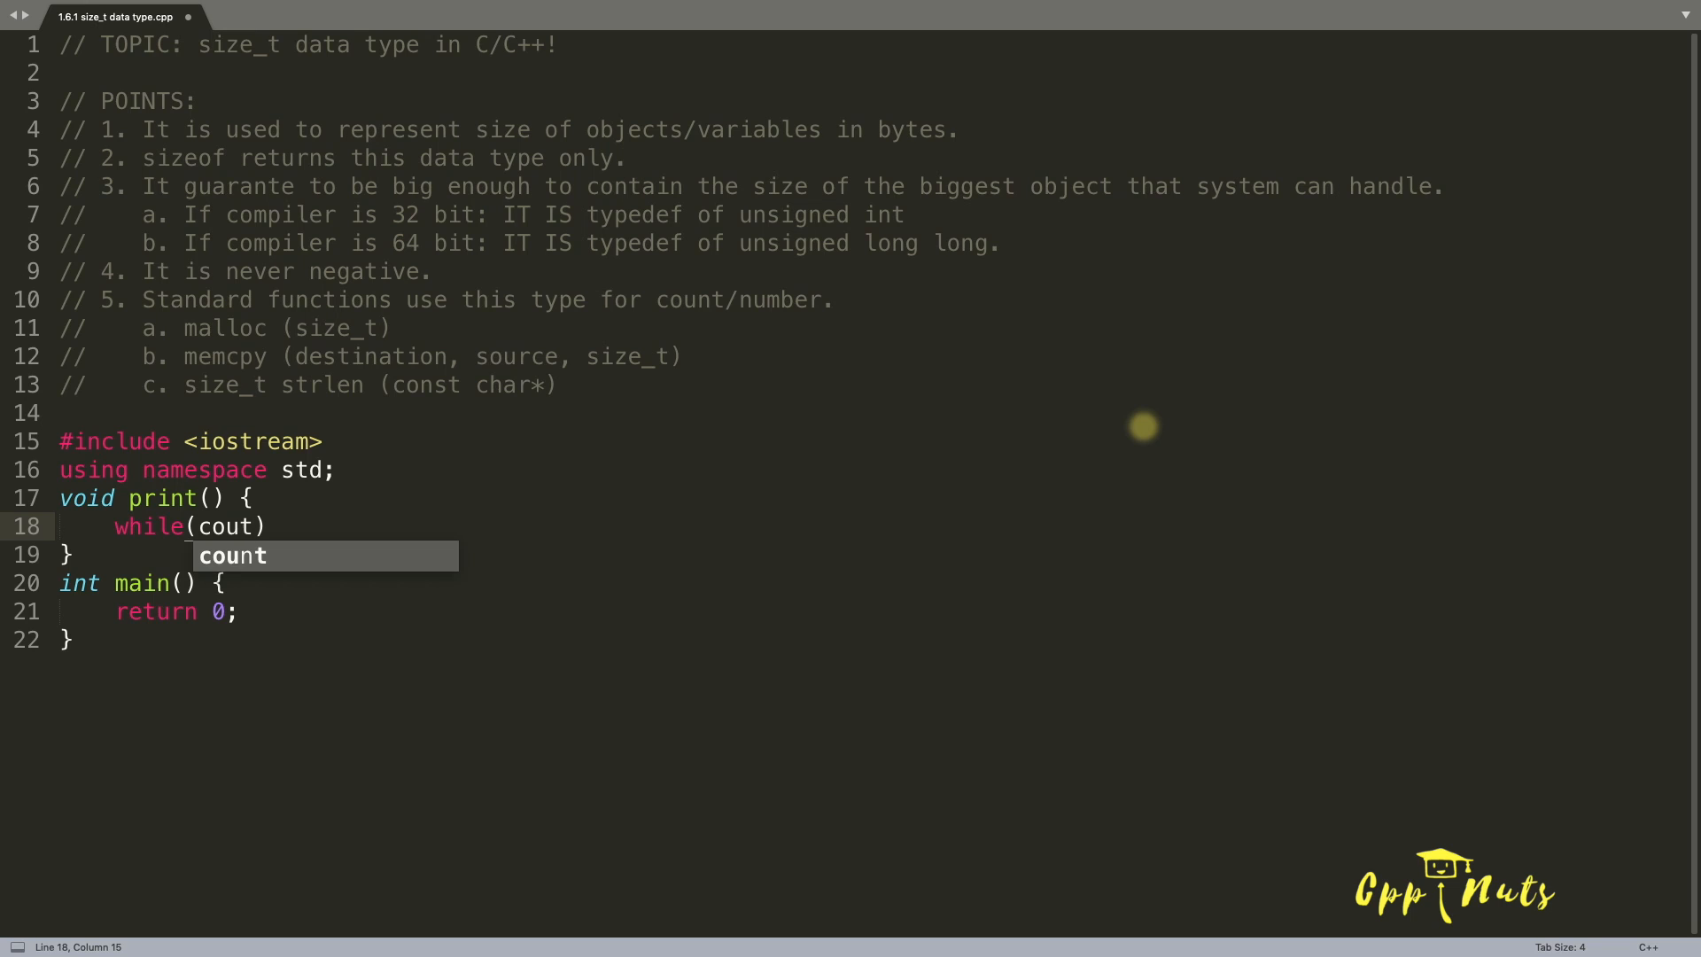
key("Tab")
key("Left")
key("Up")
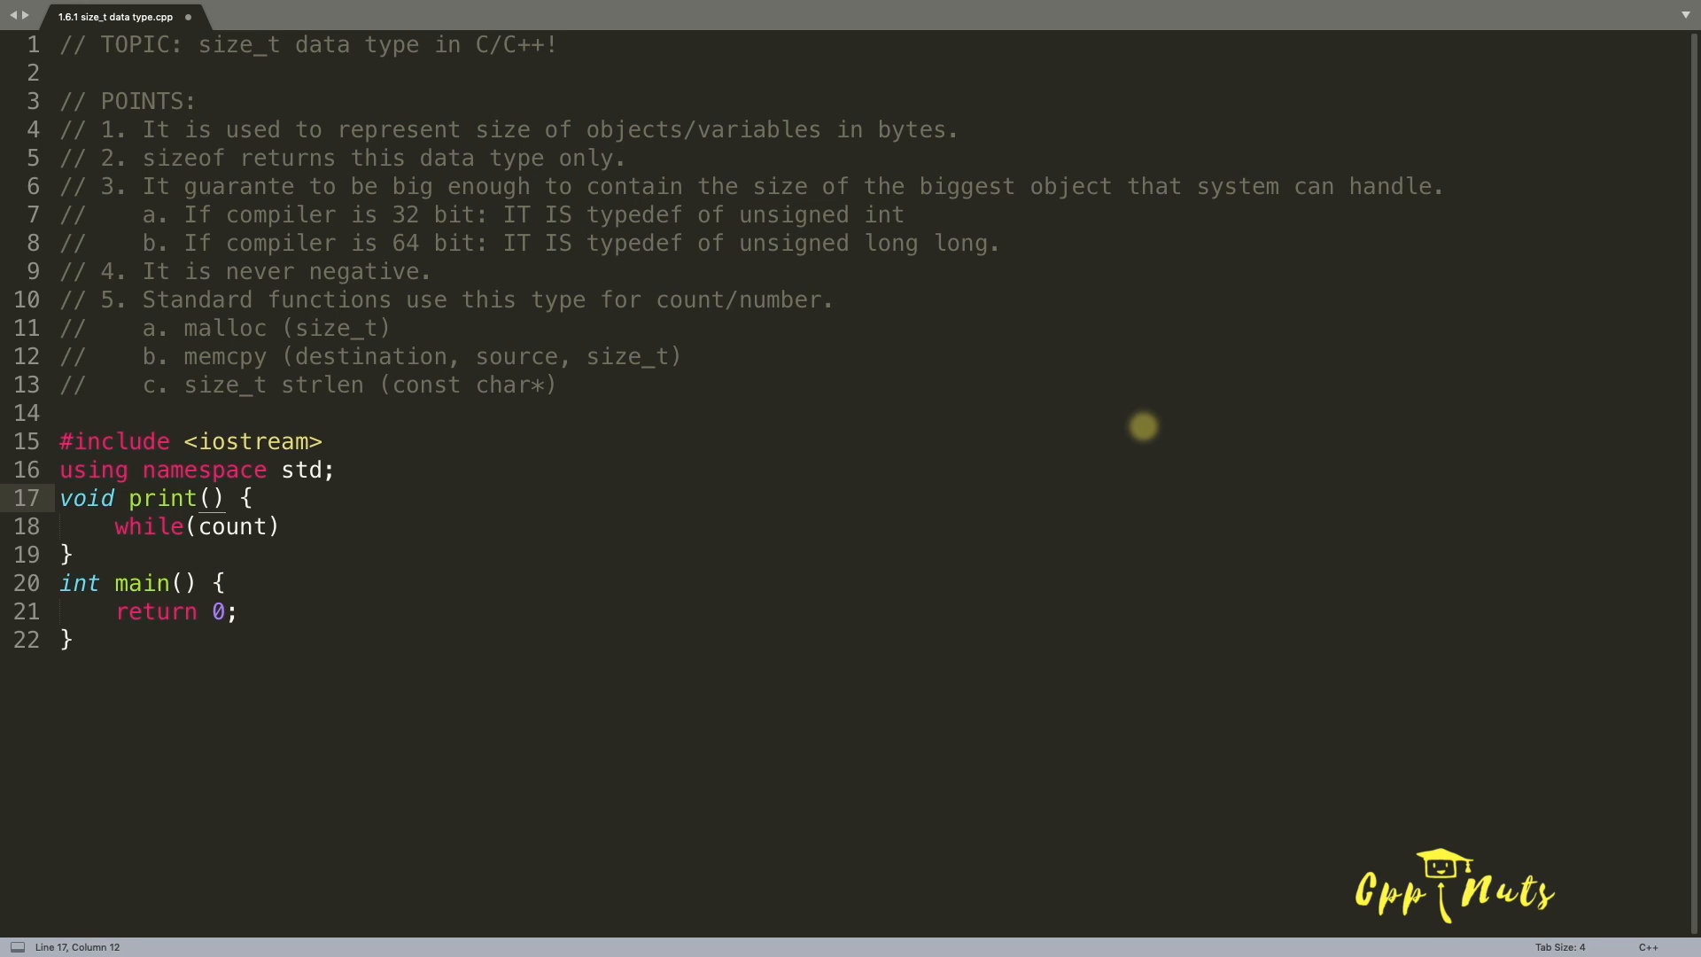
type("size_t ")
type("cout")
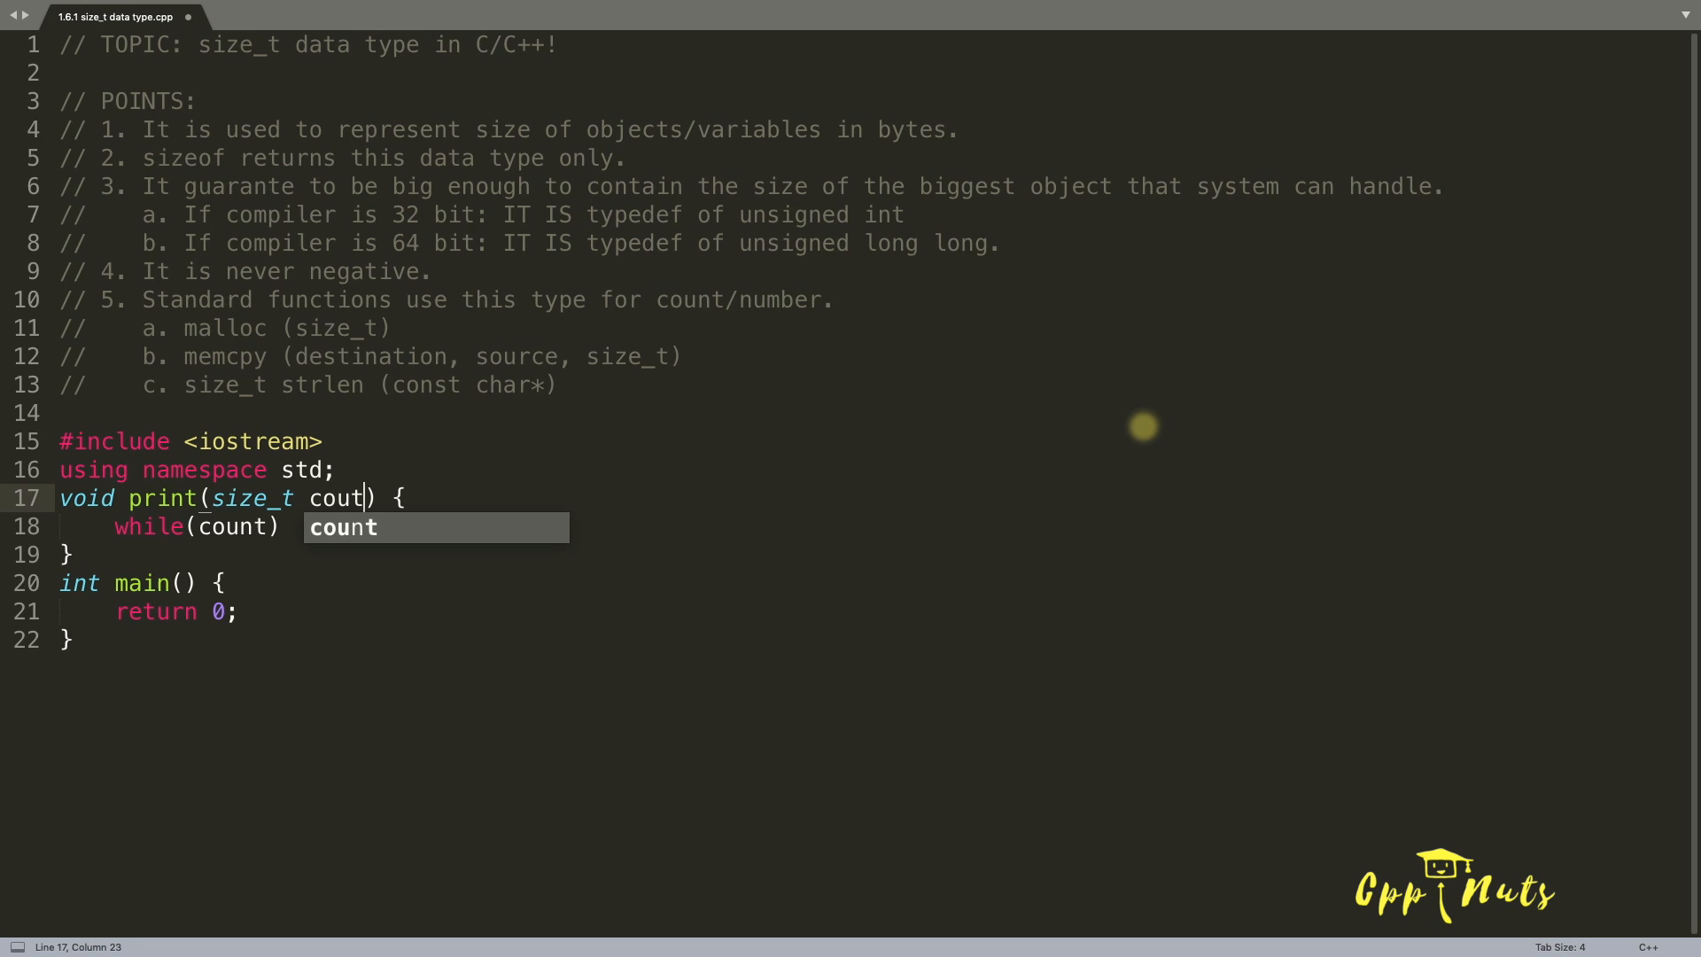
key("Tab")
key("Down")
type("{")
key("Return")
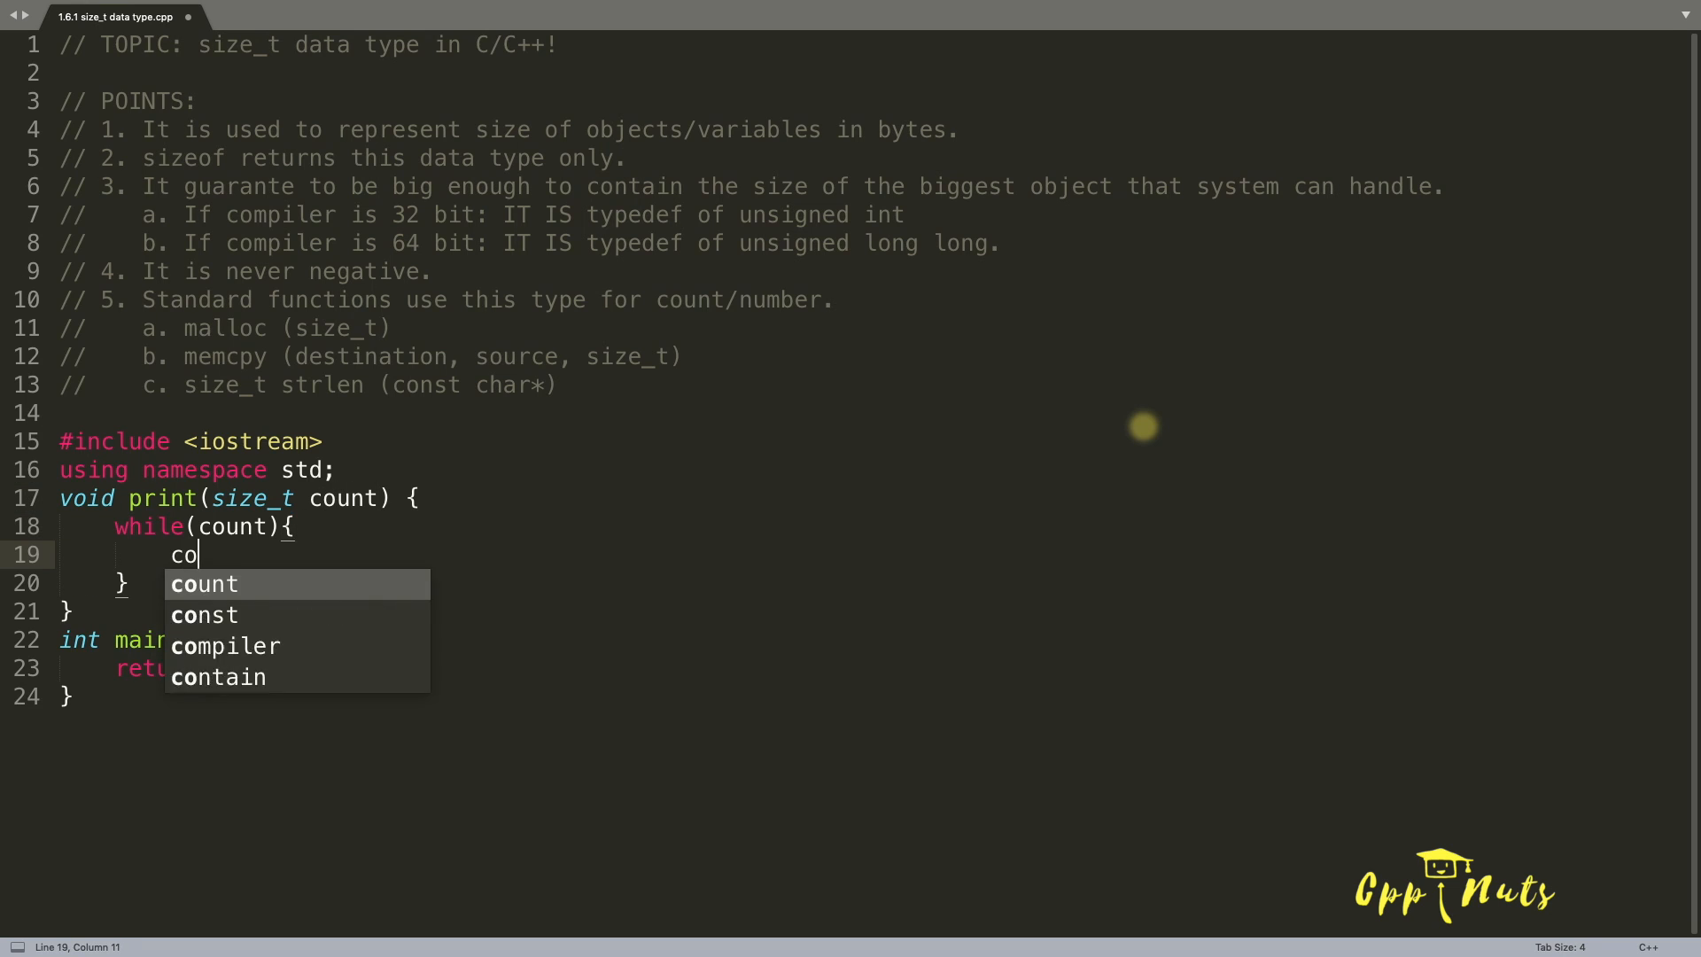
type("cout <")
type("Cpp")
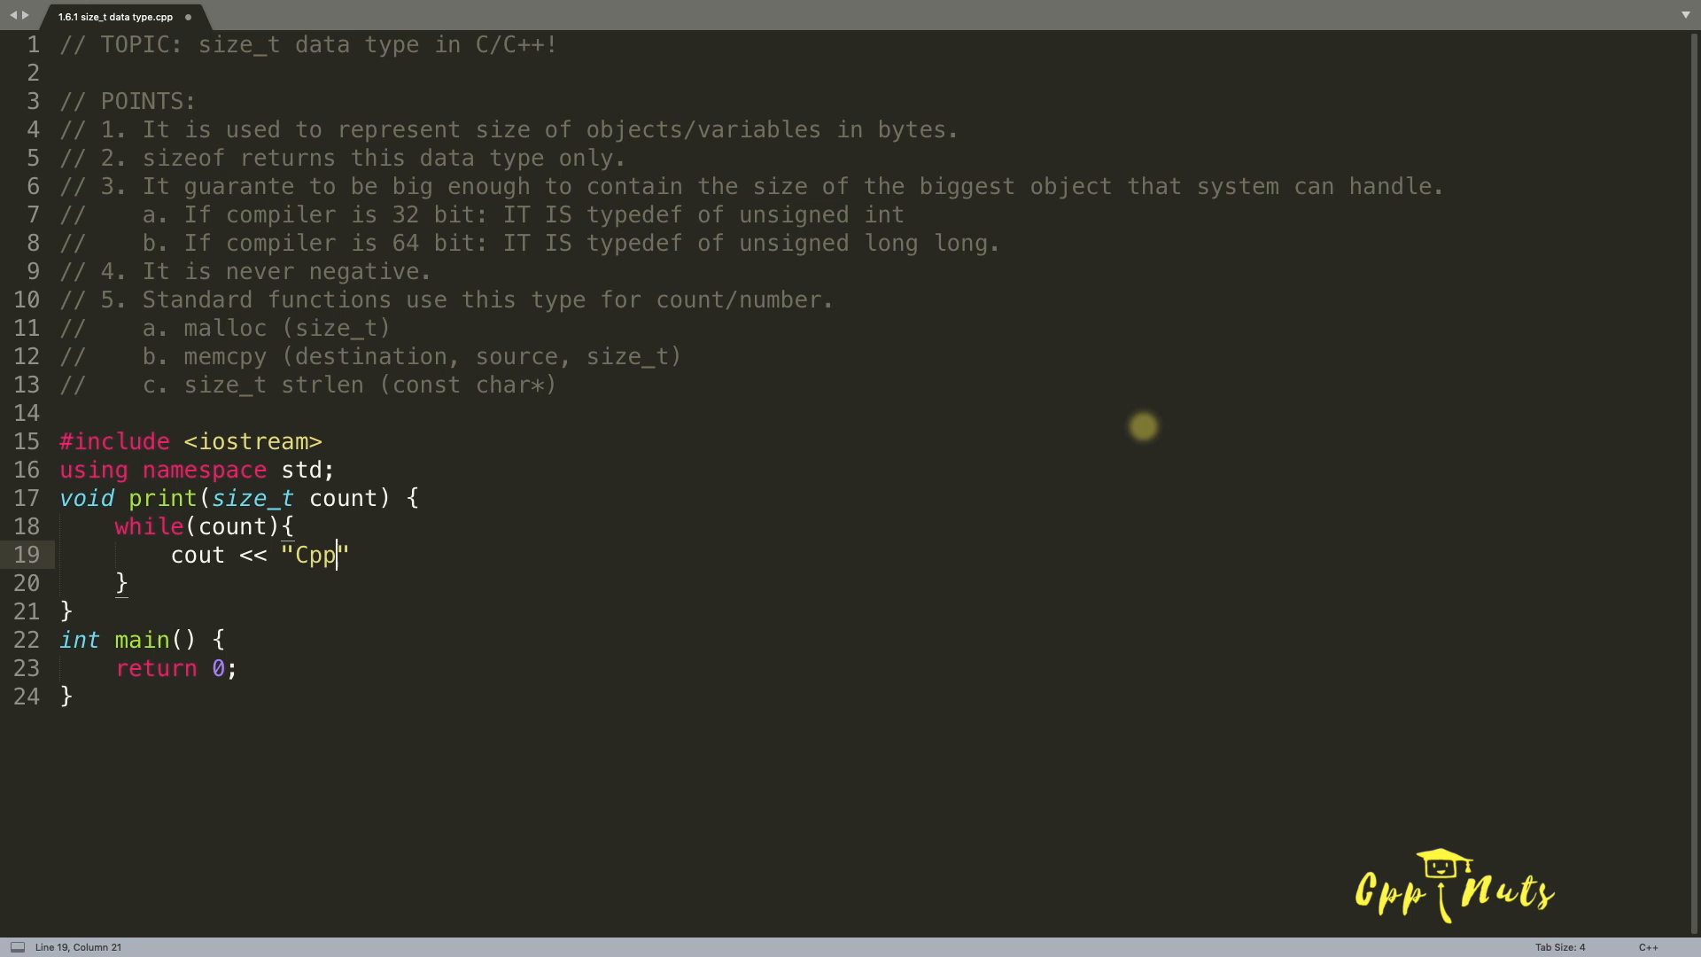
type("<< e")
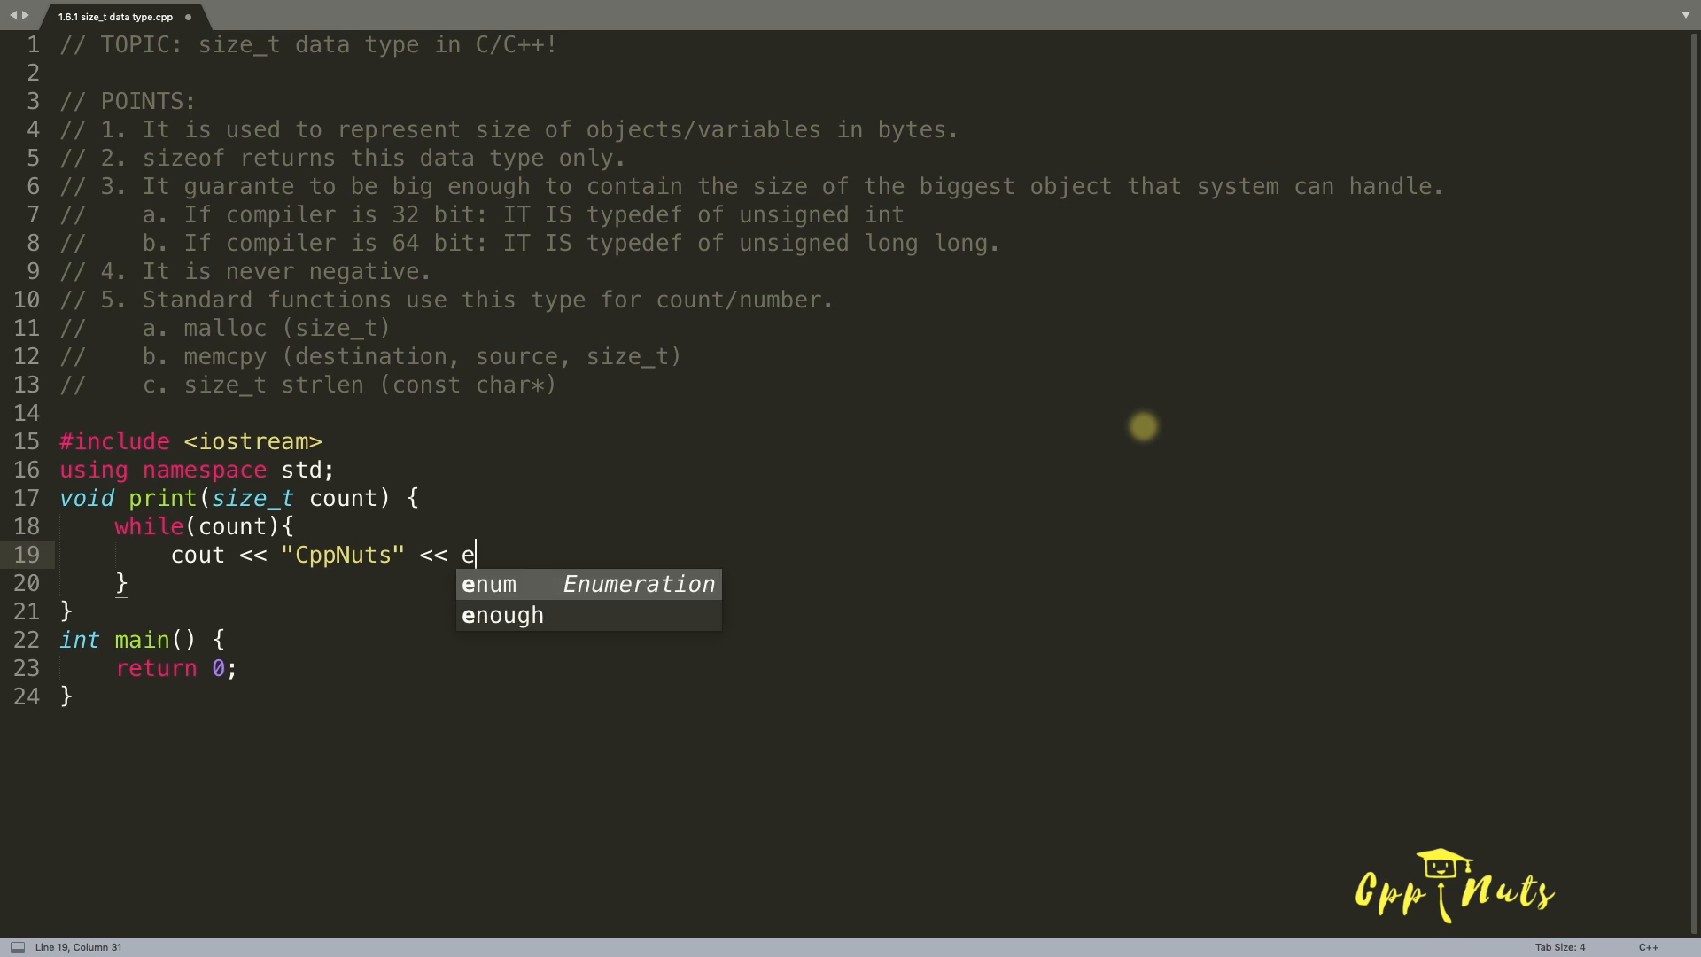
type("nd;")
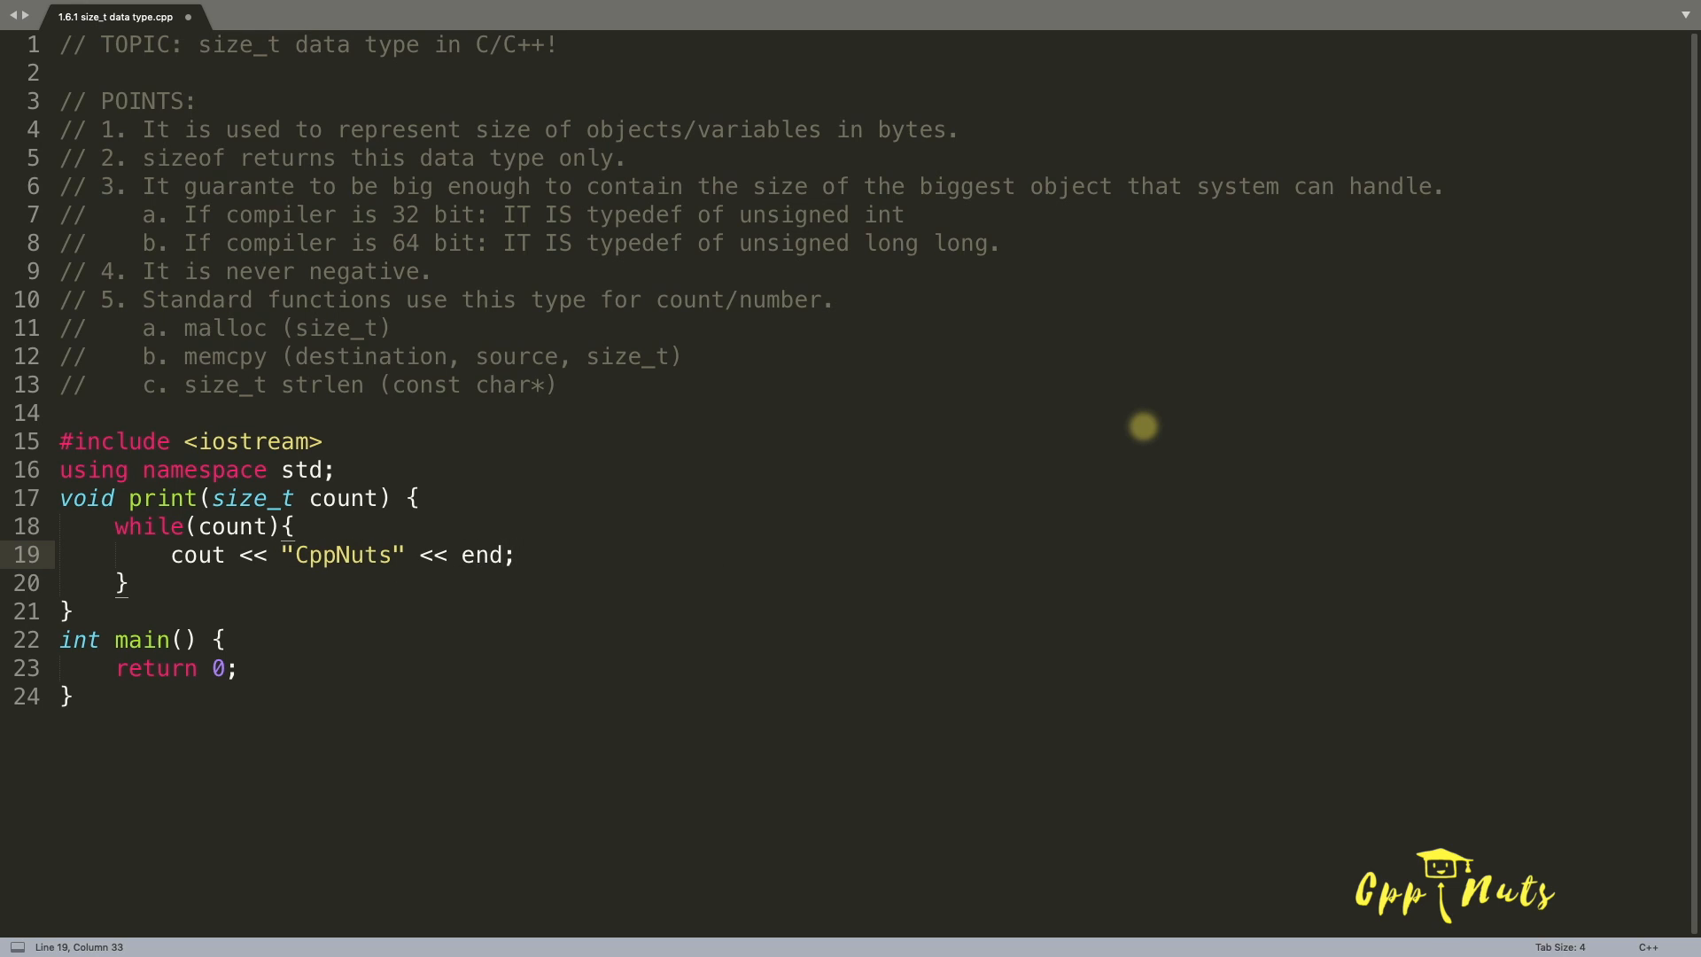
type("l")
Step: Print CppNuts with endl in the loop, call print(10) in main, use count--, and save
key("Down")
key("Down")
key("Down")
key("End")
key("Return")
key("ctrl+s")
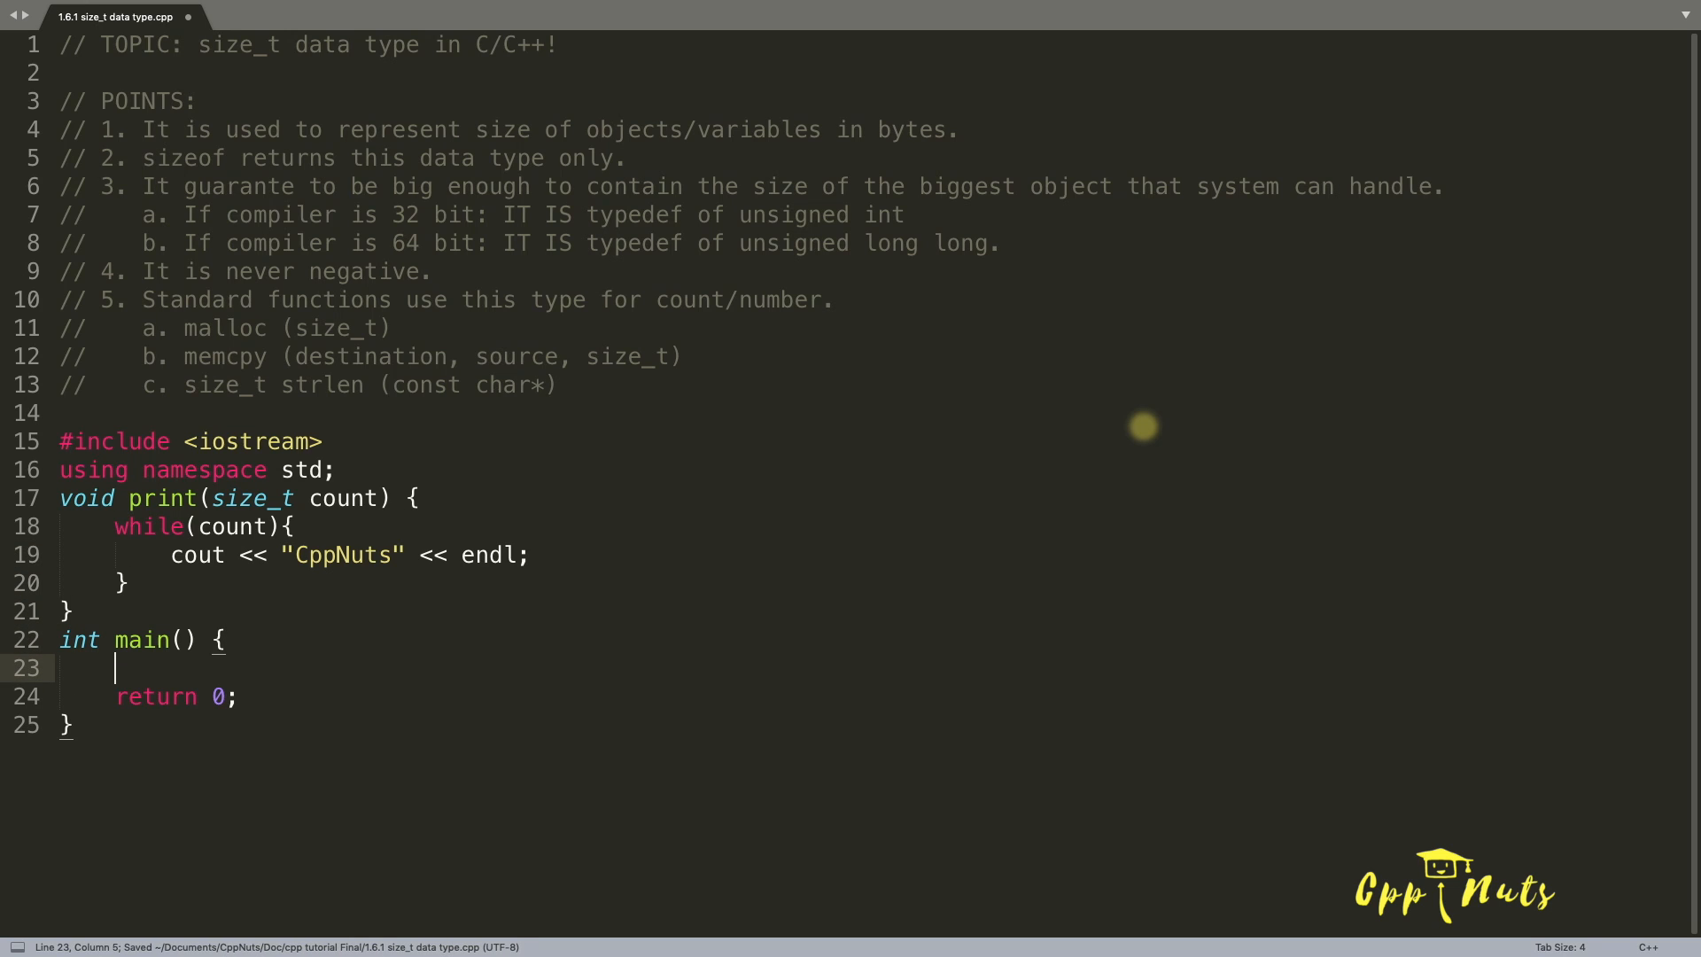
type("print()")
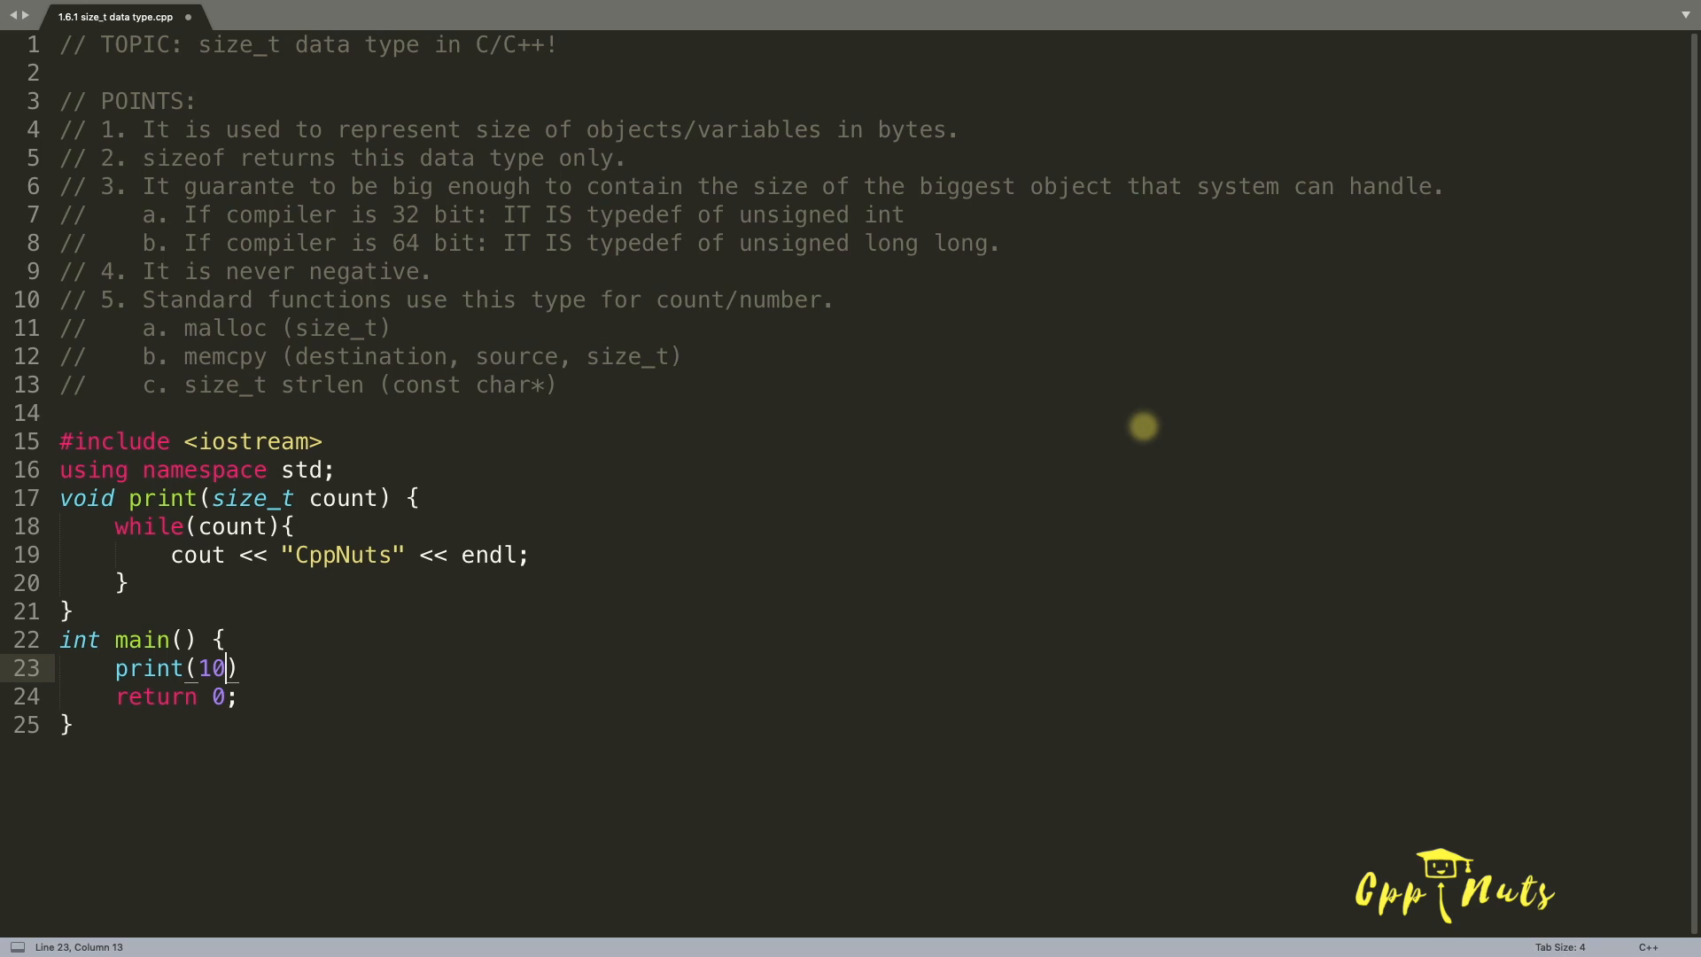
key("End")
type(";")
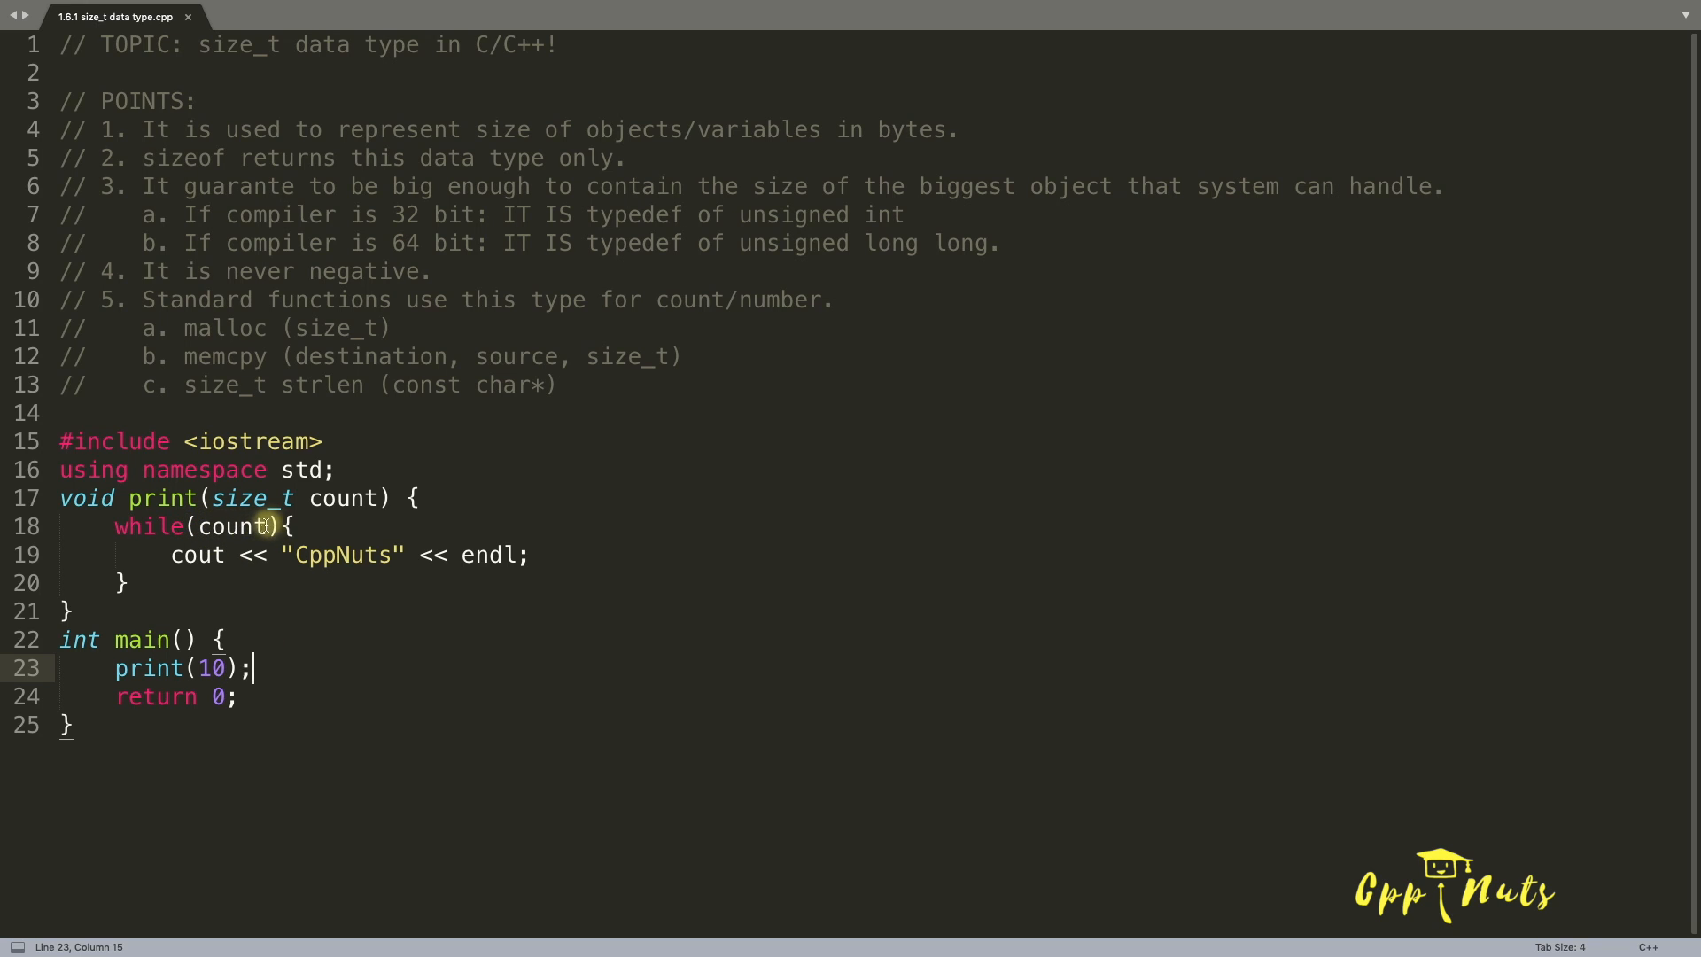
left_click(244, 529)
type("--")
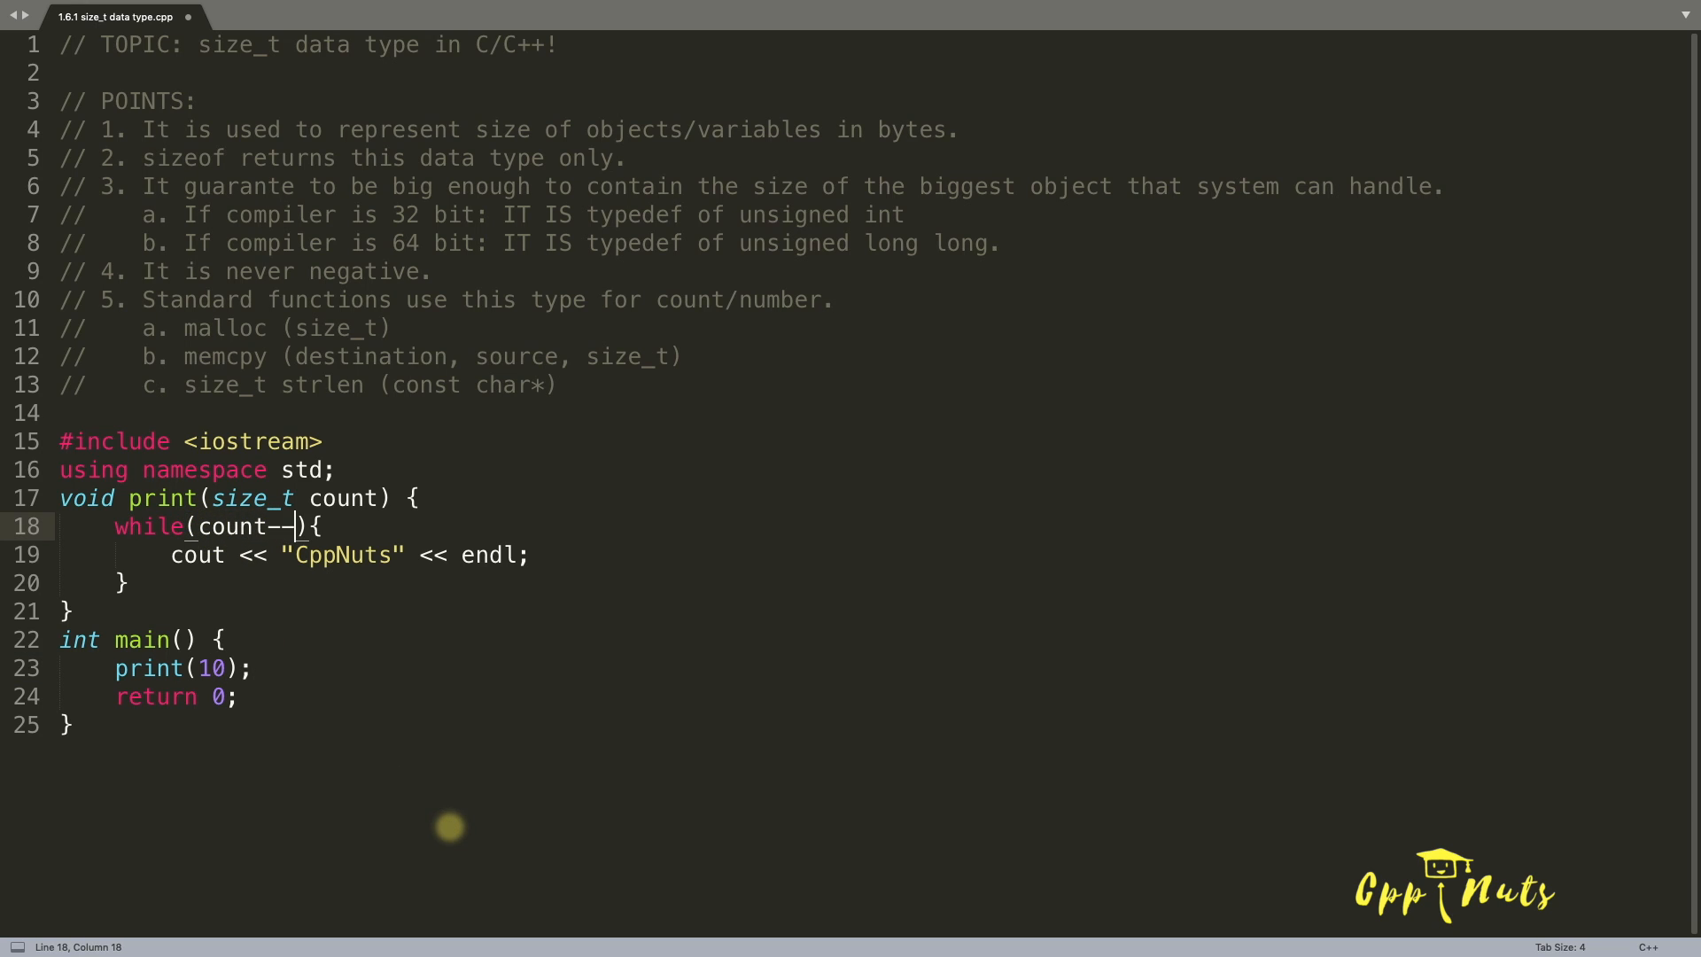
key("super+s")
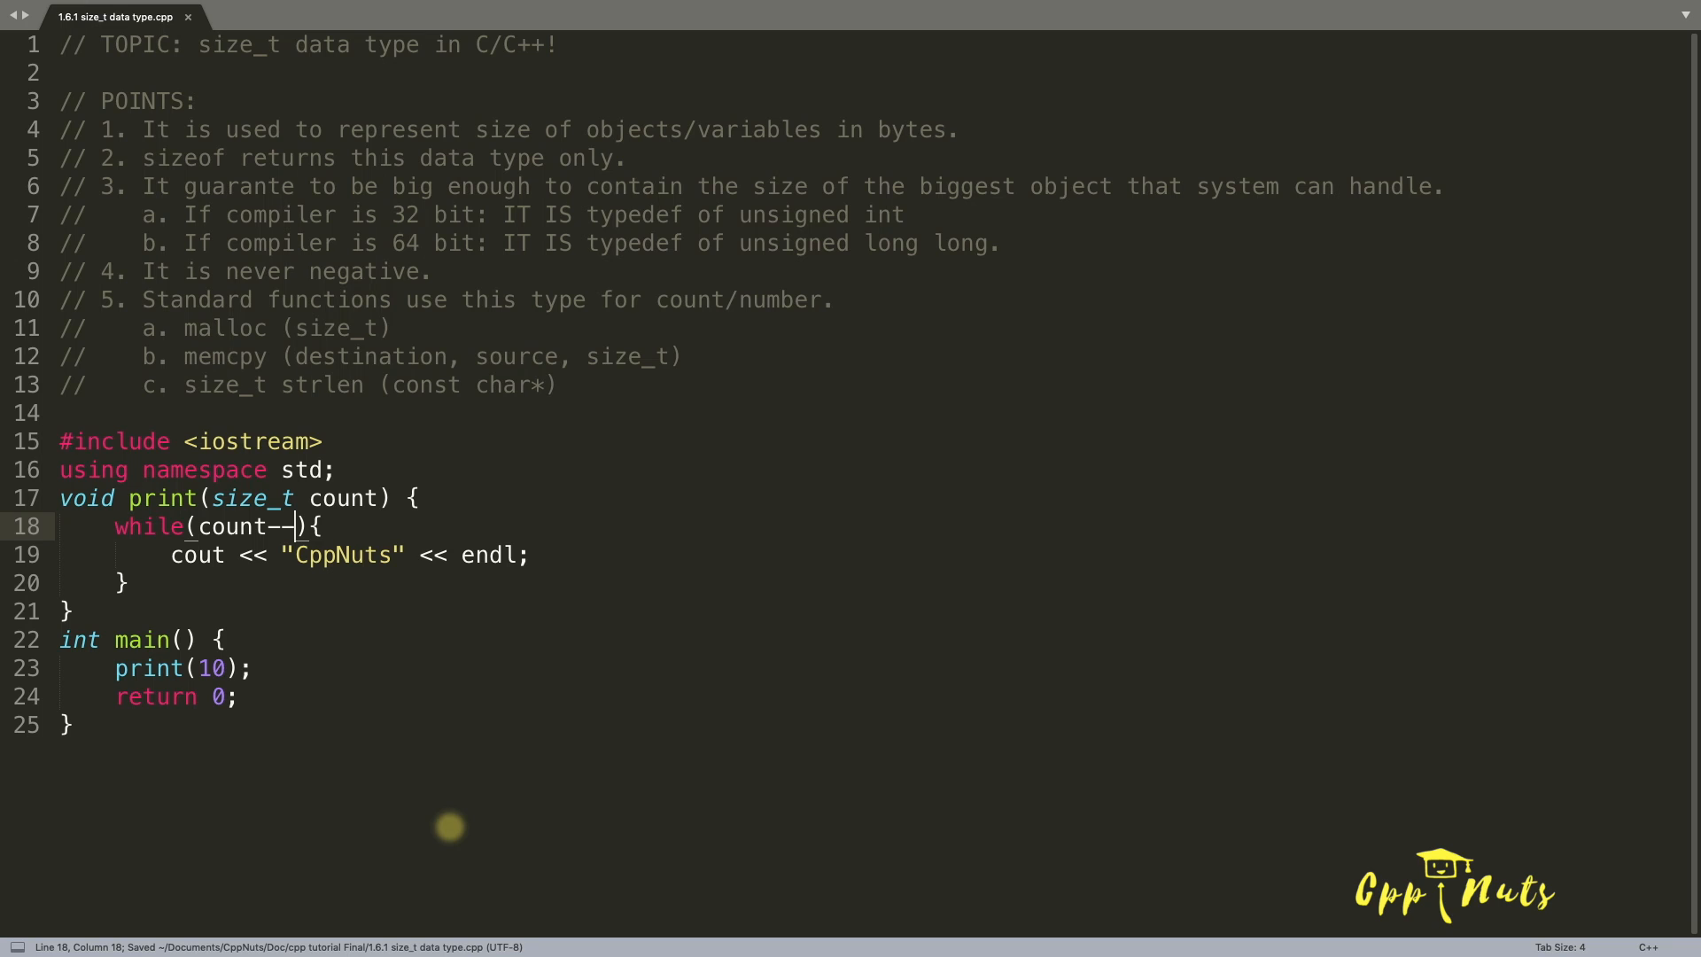
Step: Build and run the program to print CppNuts repeatedly, then dismiss the output
key("super+b")
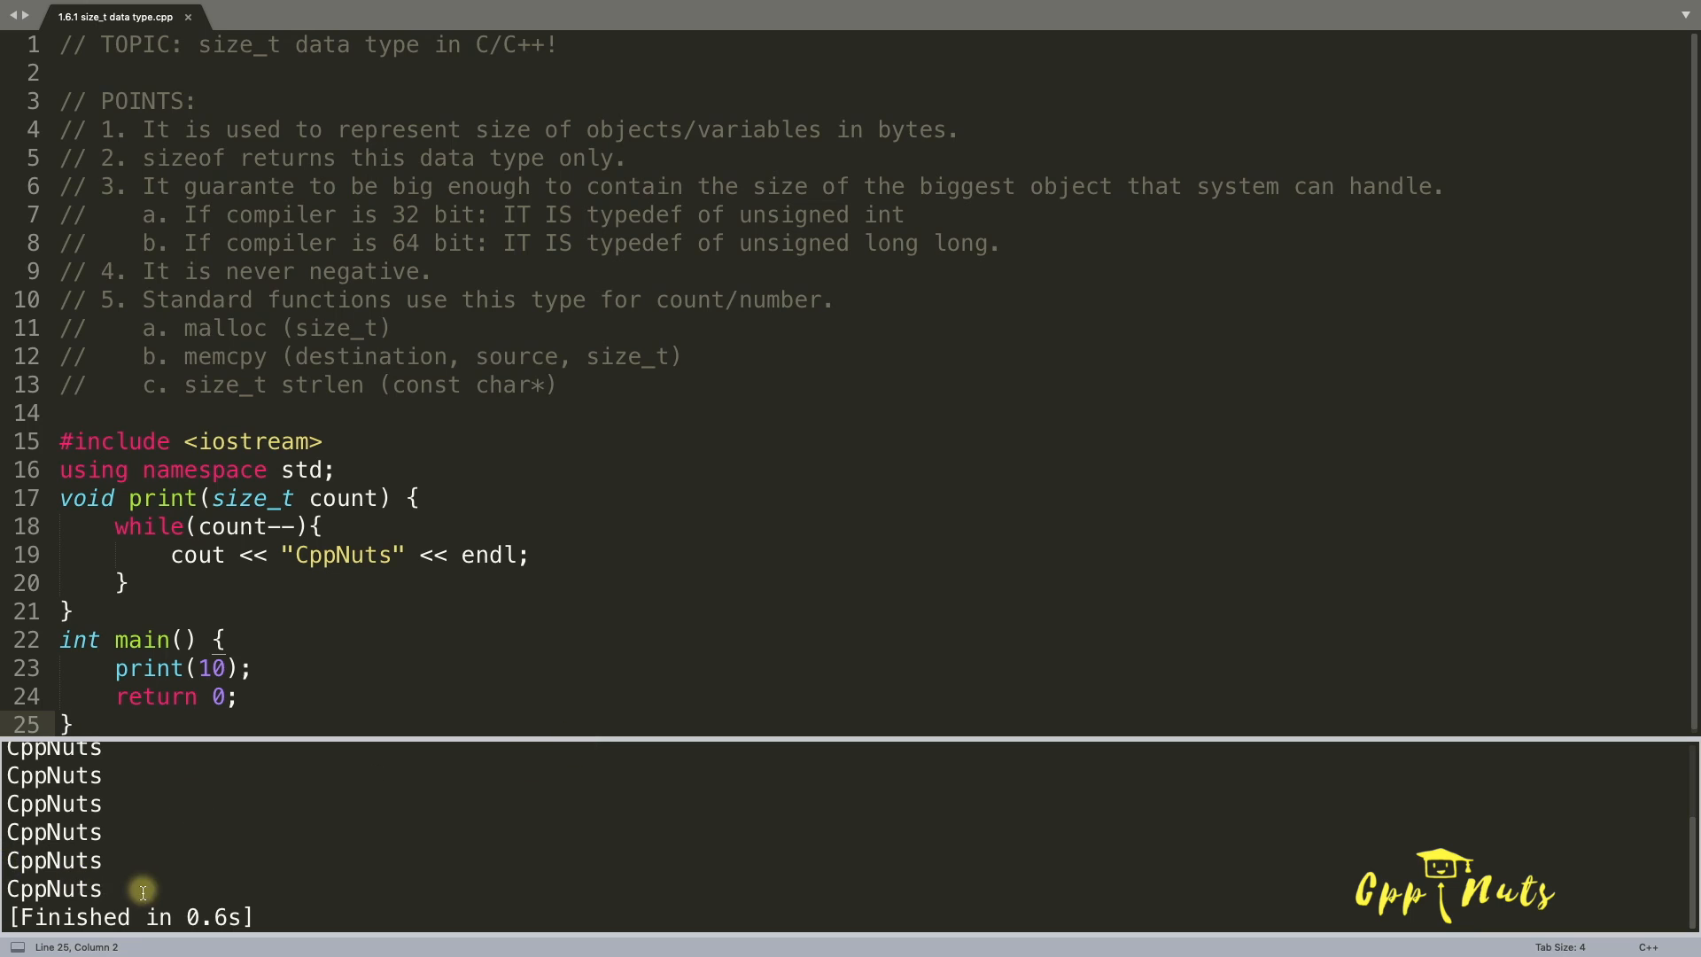
left_click(342, 554)
key("Escape")
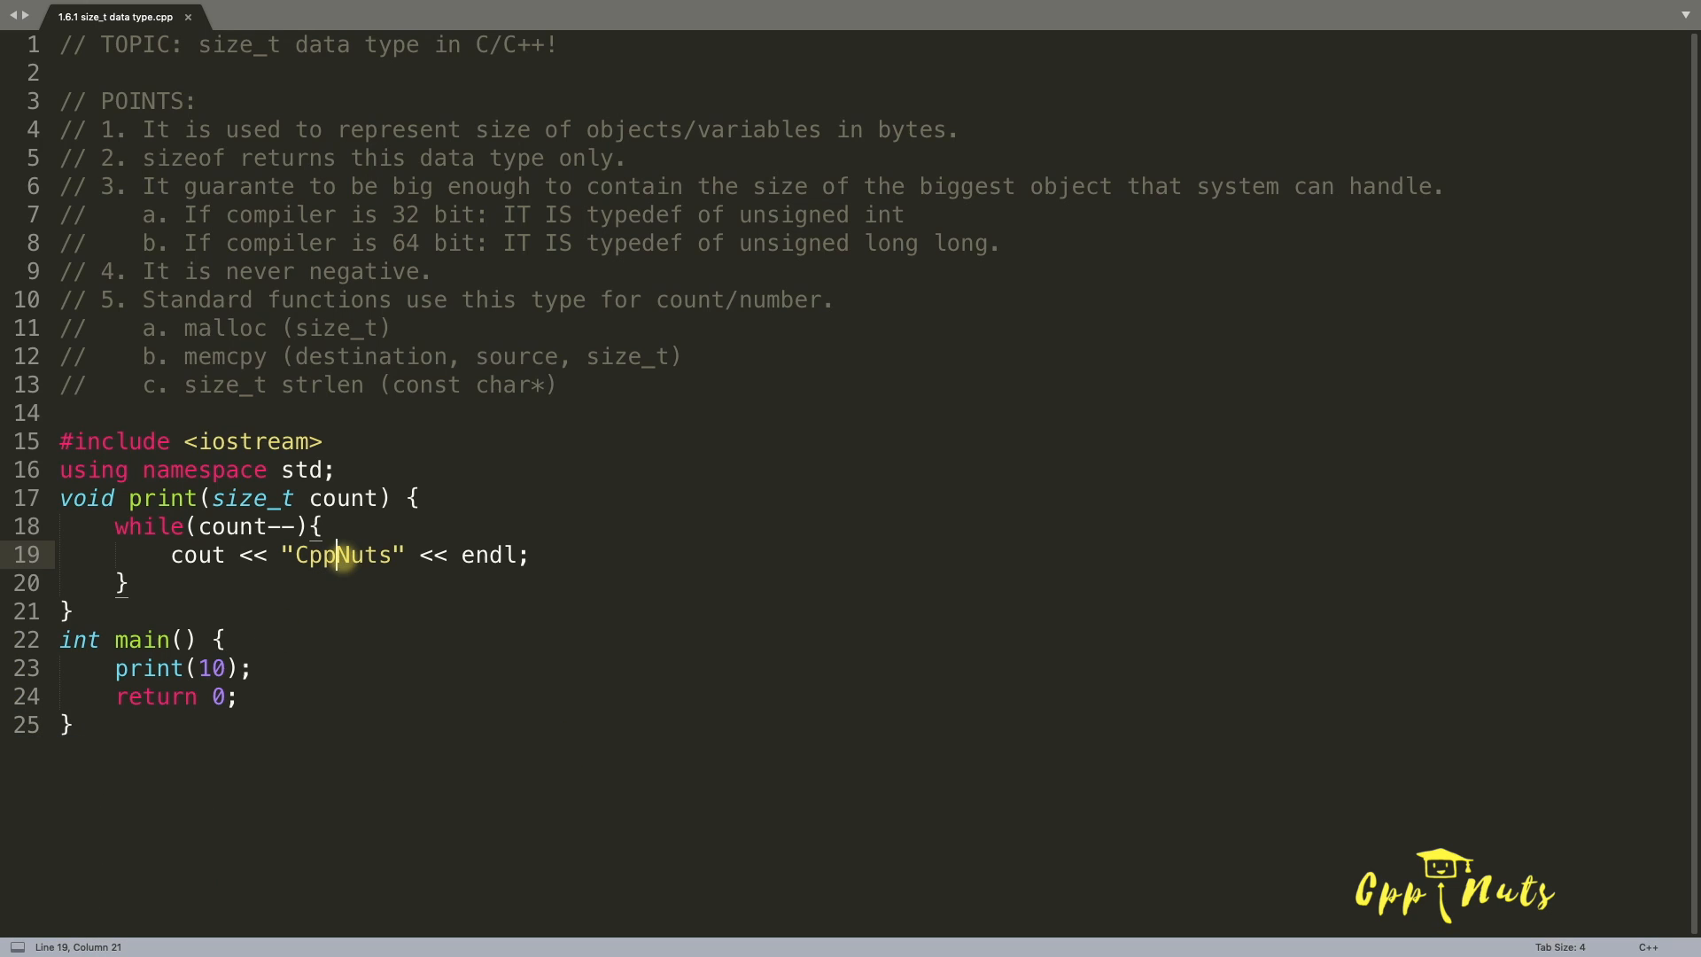
Step: Separate the print function from the using directive and main with blank lines
left_click(266, 669)
left_click(228, 613)
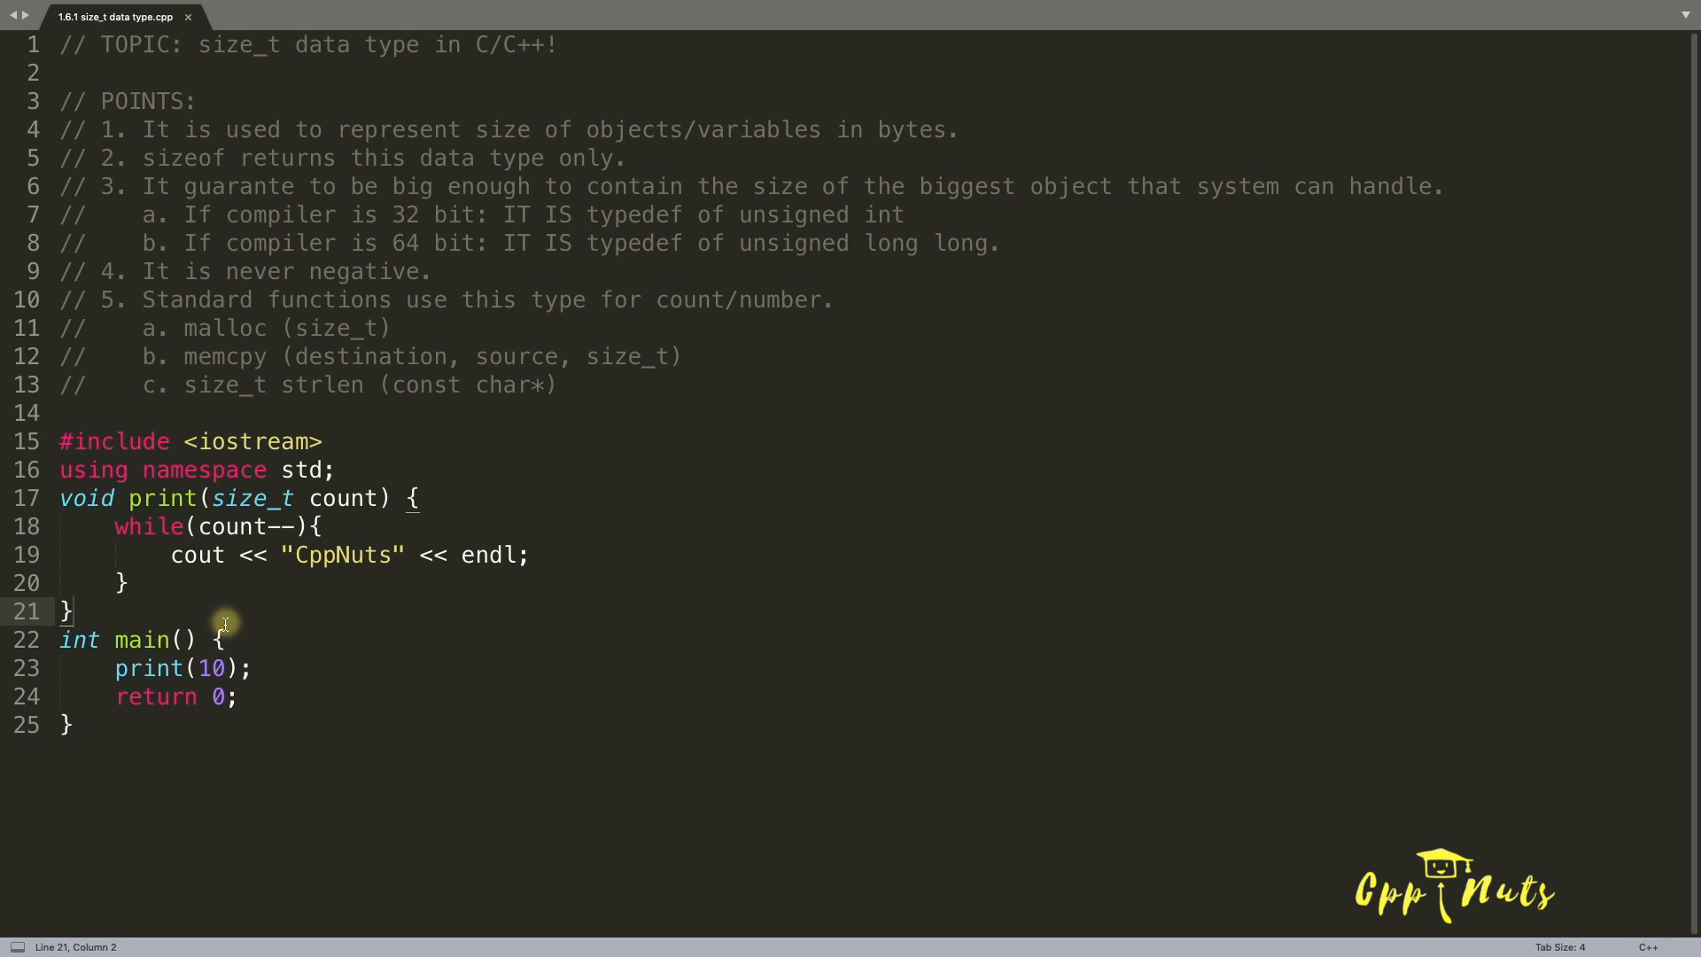
key("Return")
left_click(403, 473)
key("Return")
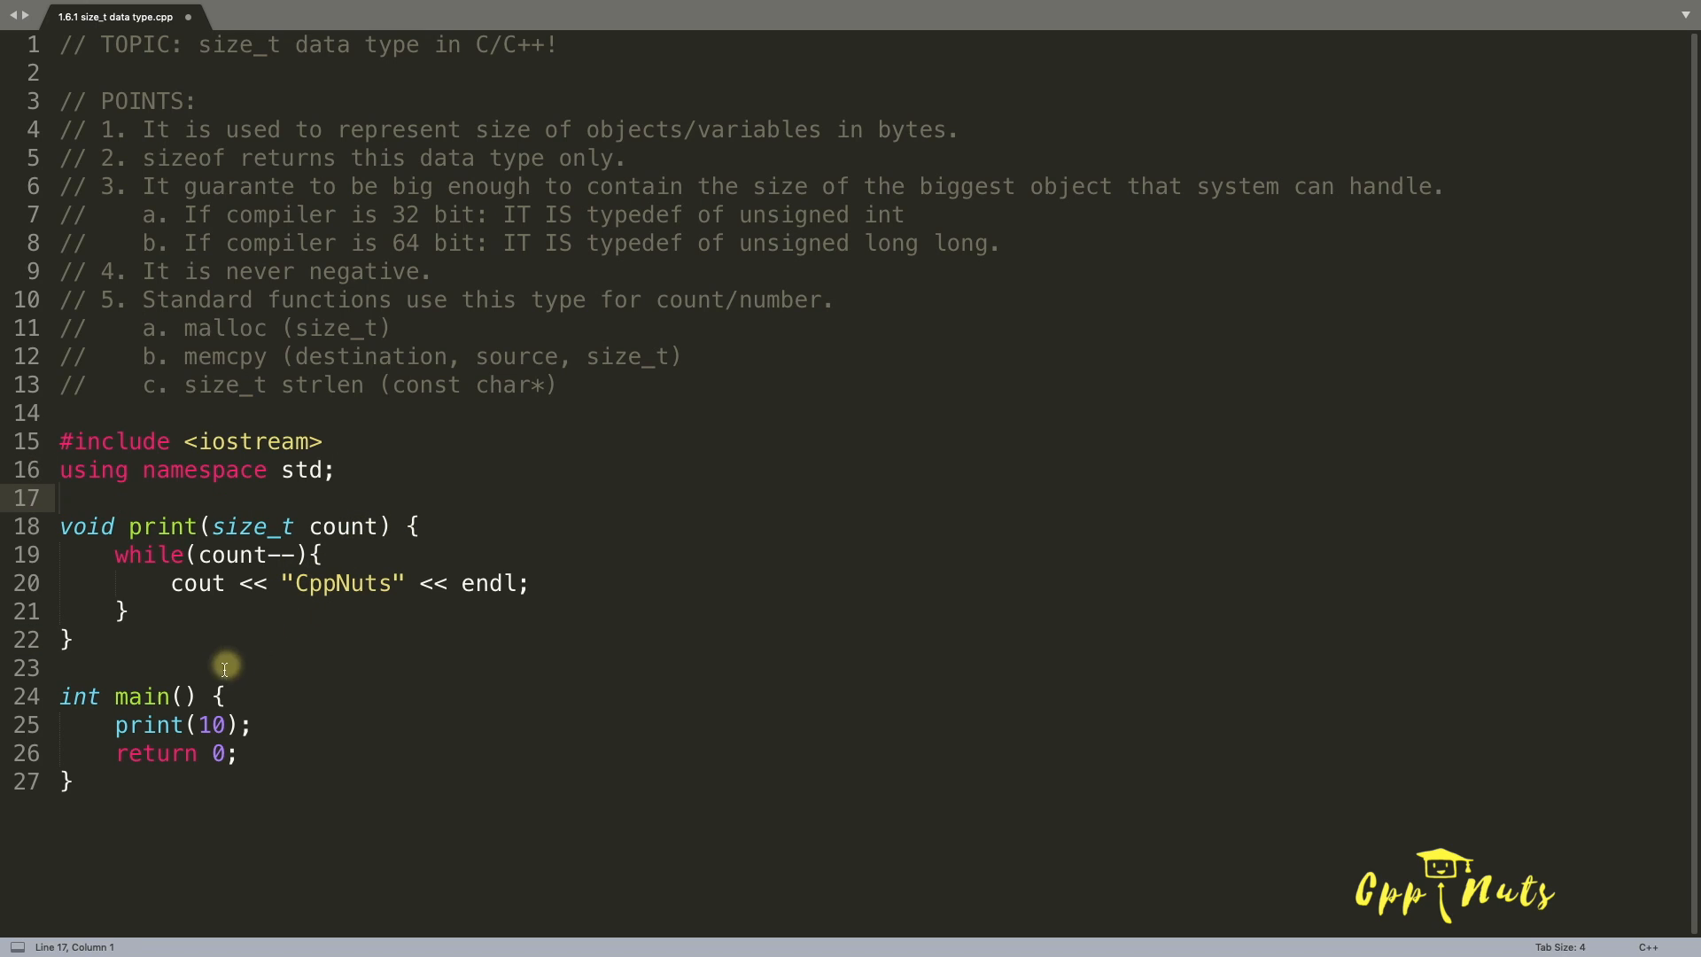
double_click(158, 726)
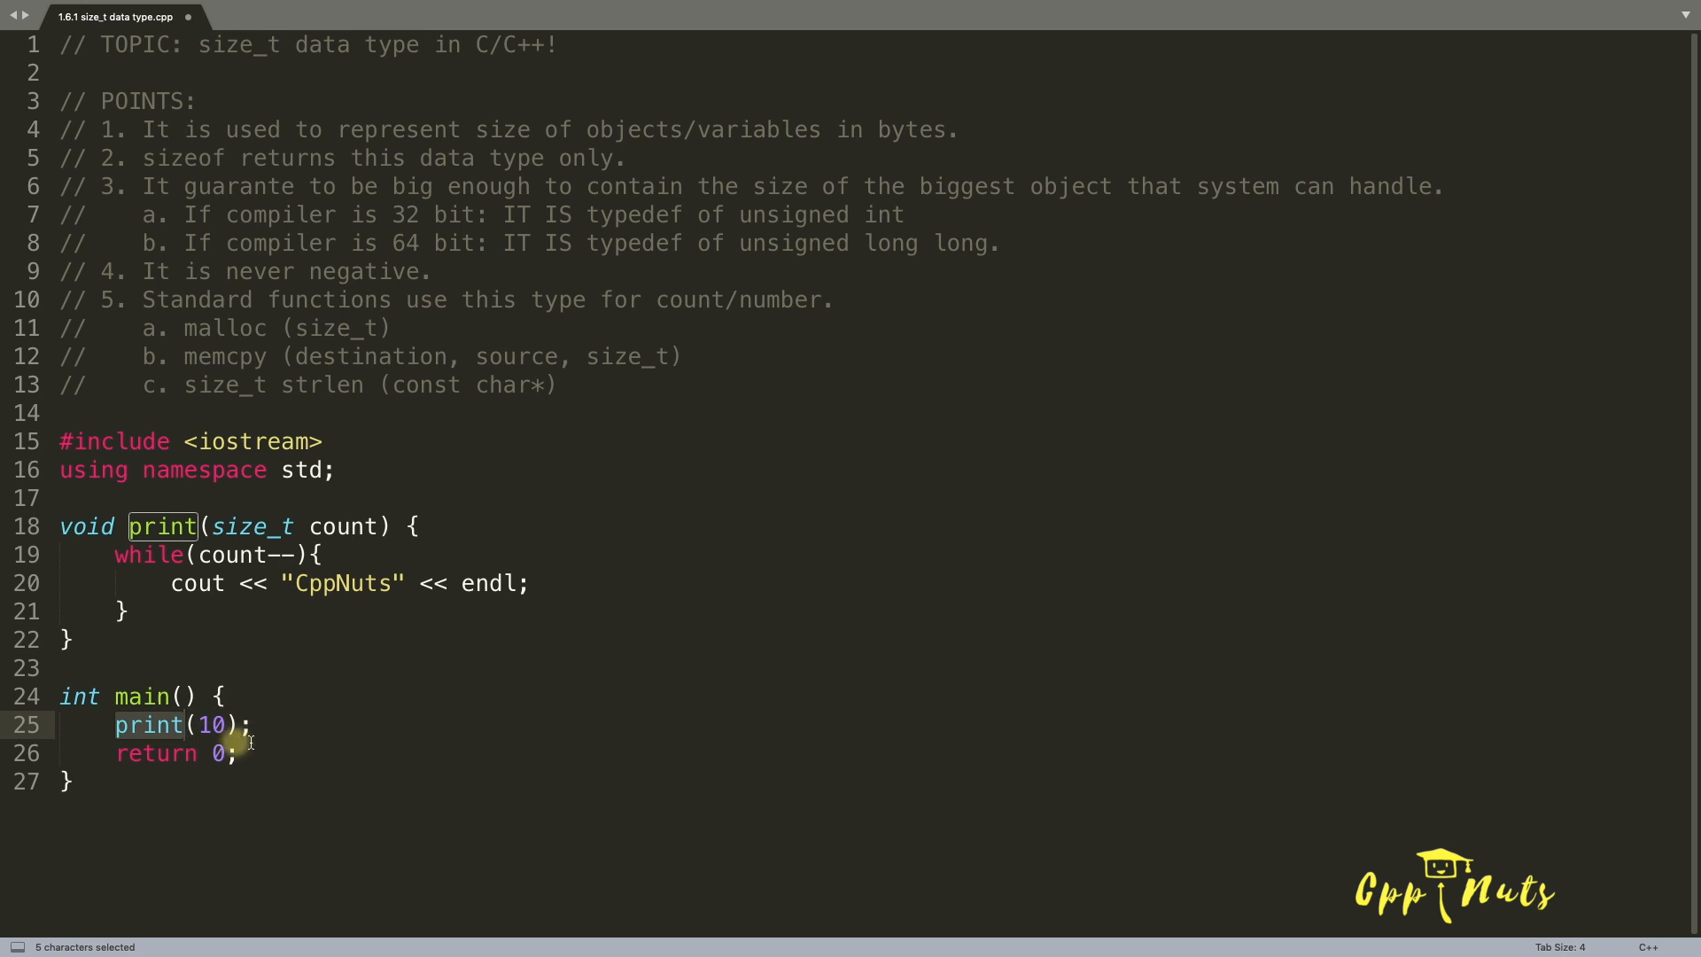
left_click(224, 726)
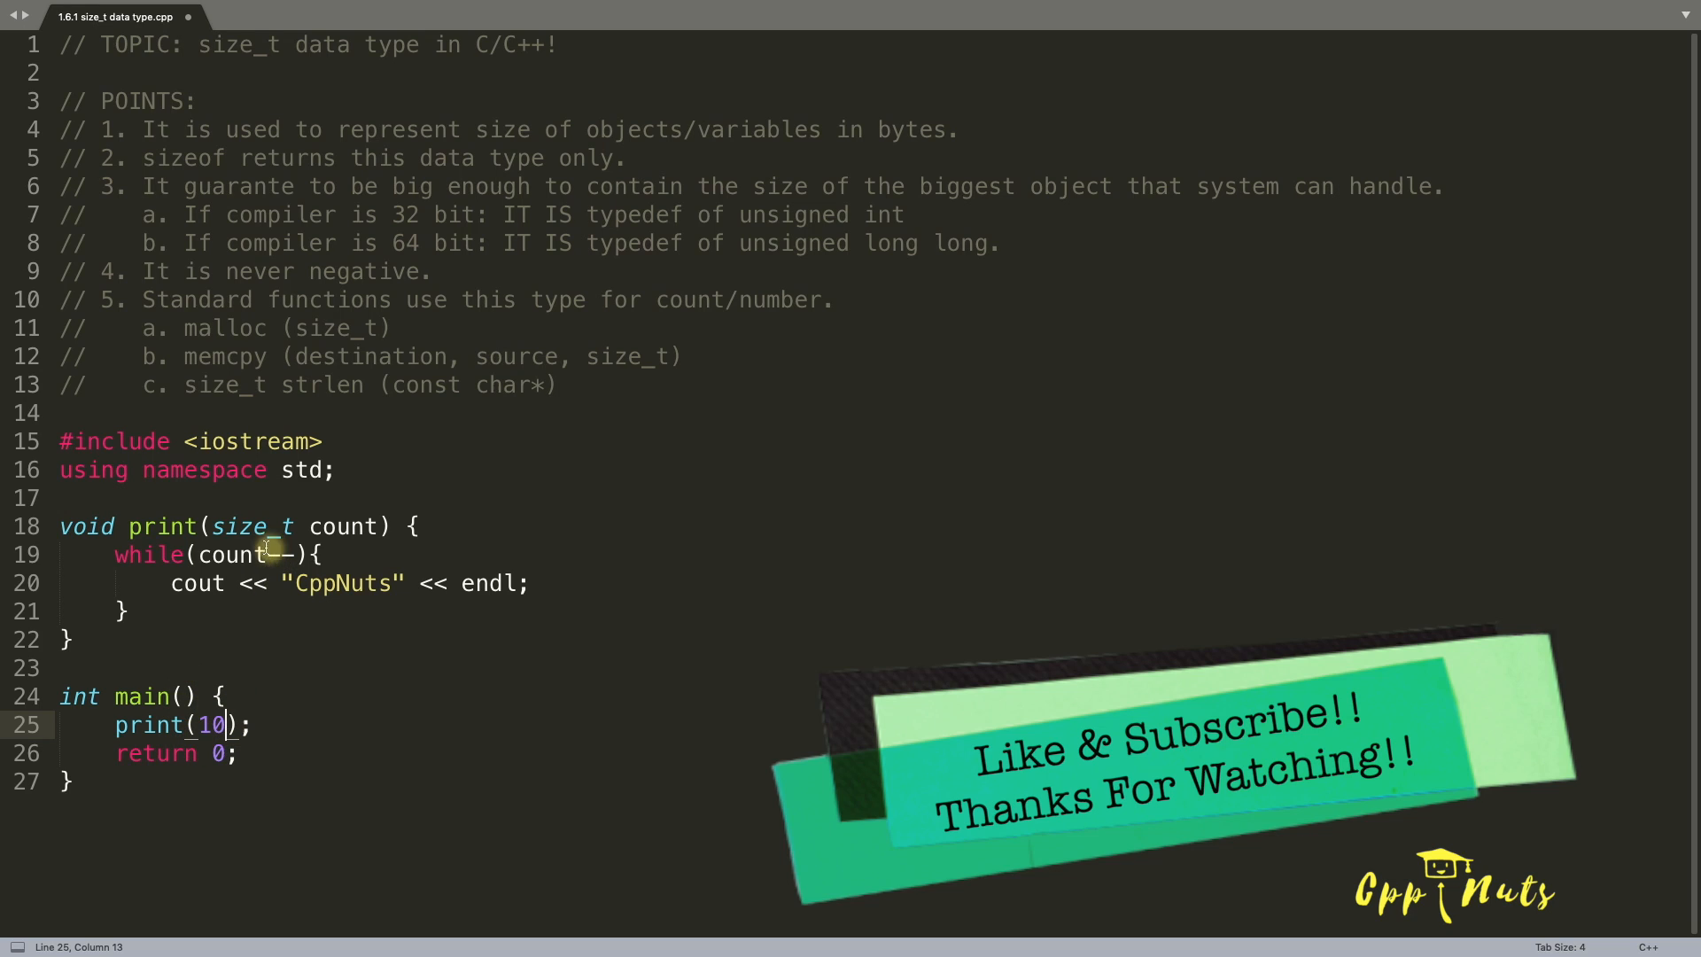
double_click(244, 526)
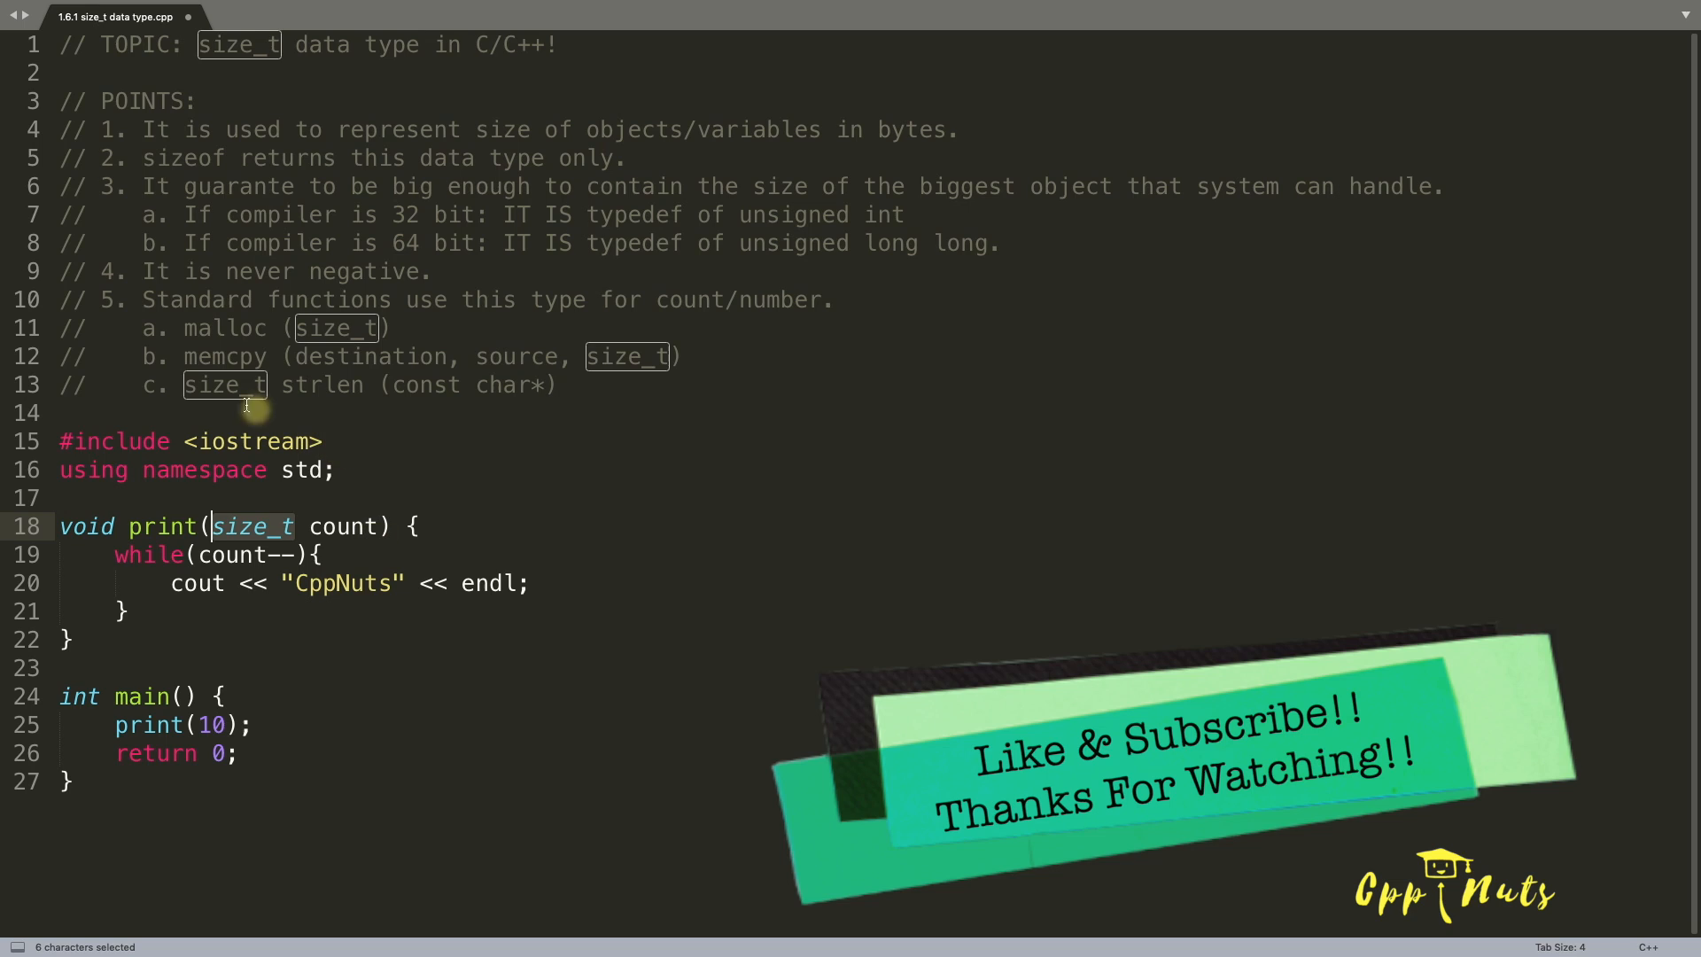
left_click_drag(134, 328, 627, 356)
left_click(671, 450)
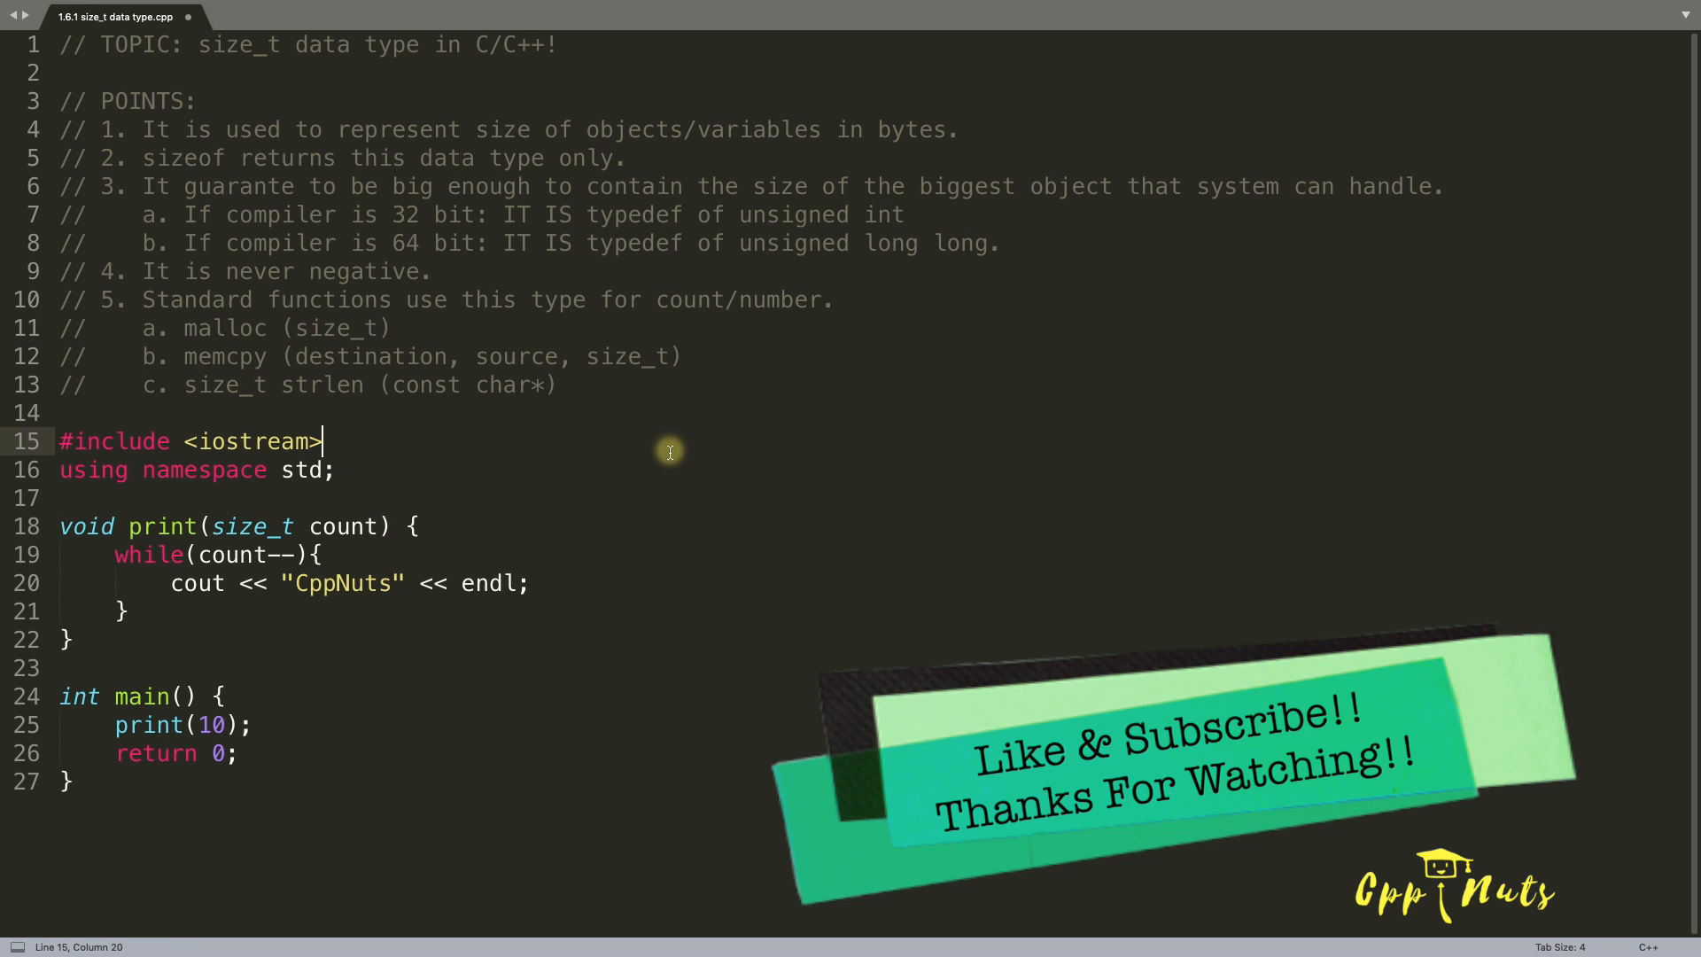
left_click(128, 612)
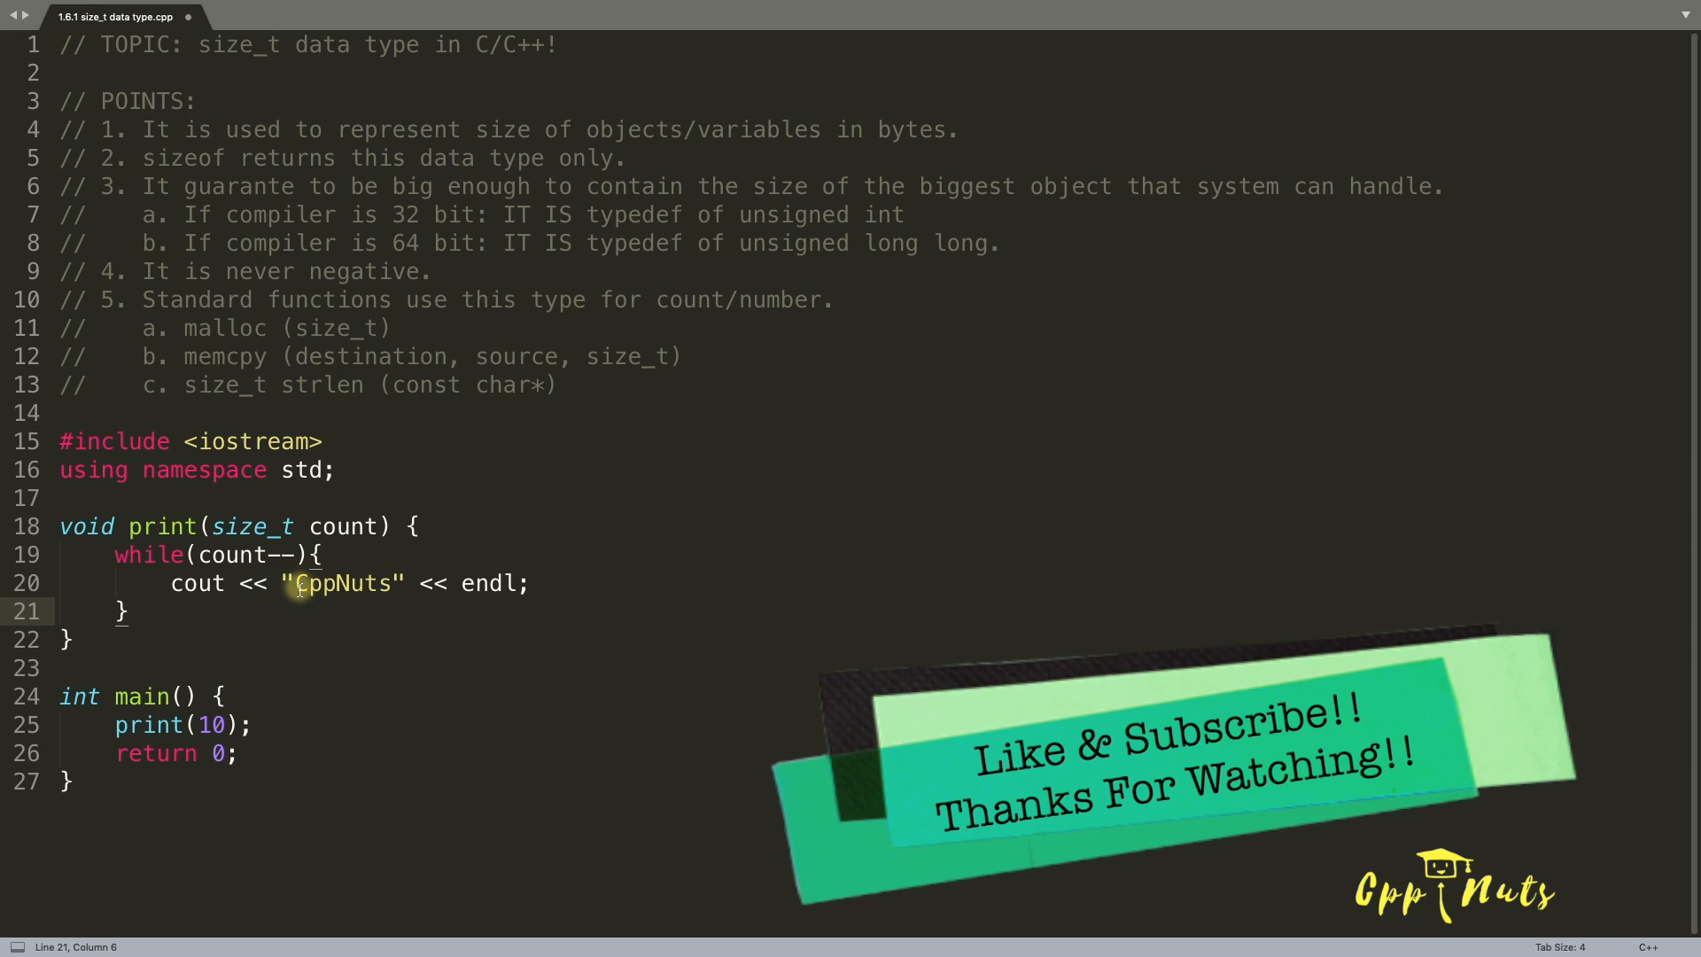
double_click(345, 527)
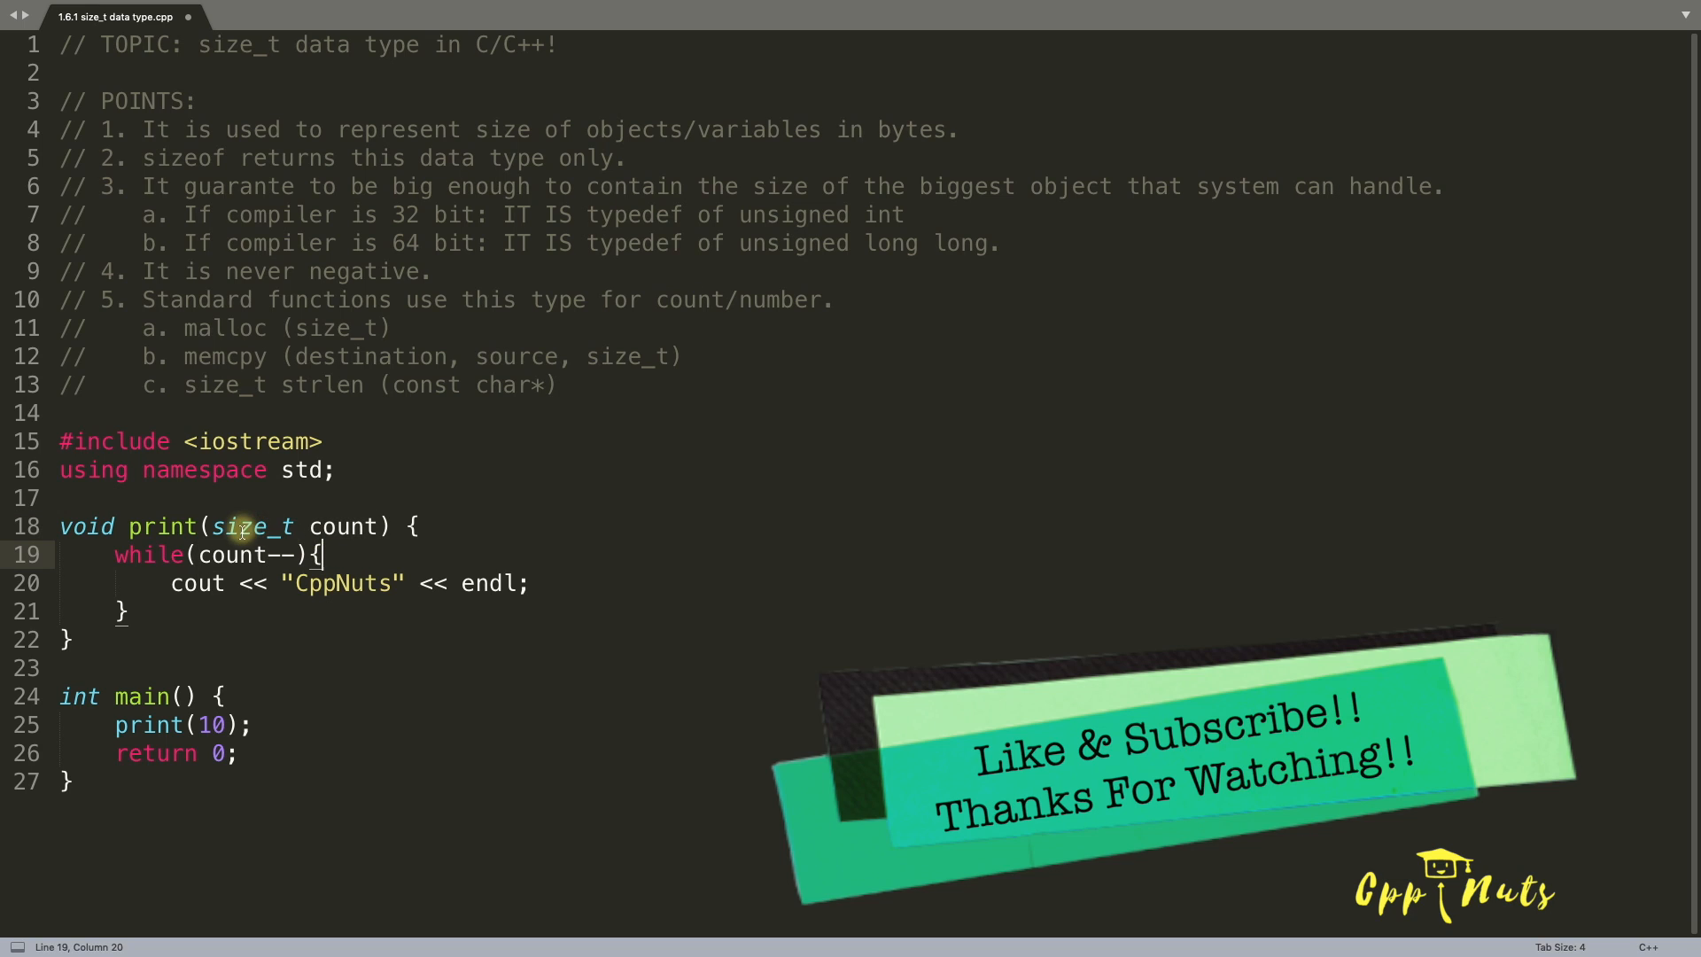
left_click_drag(240, 527, 279, 526)
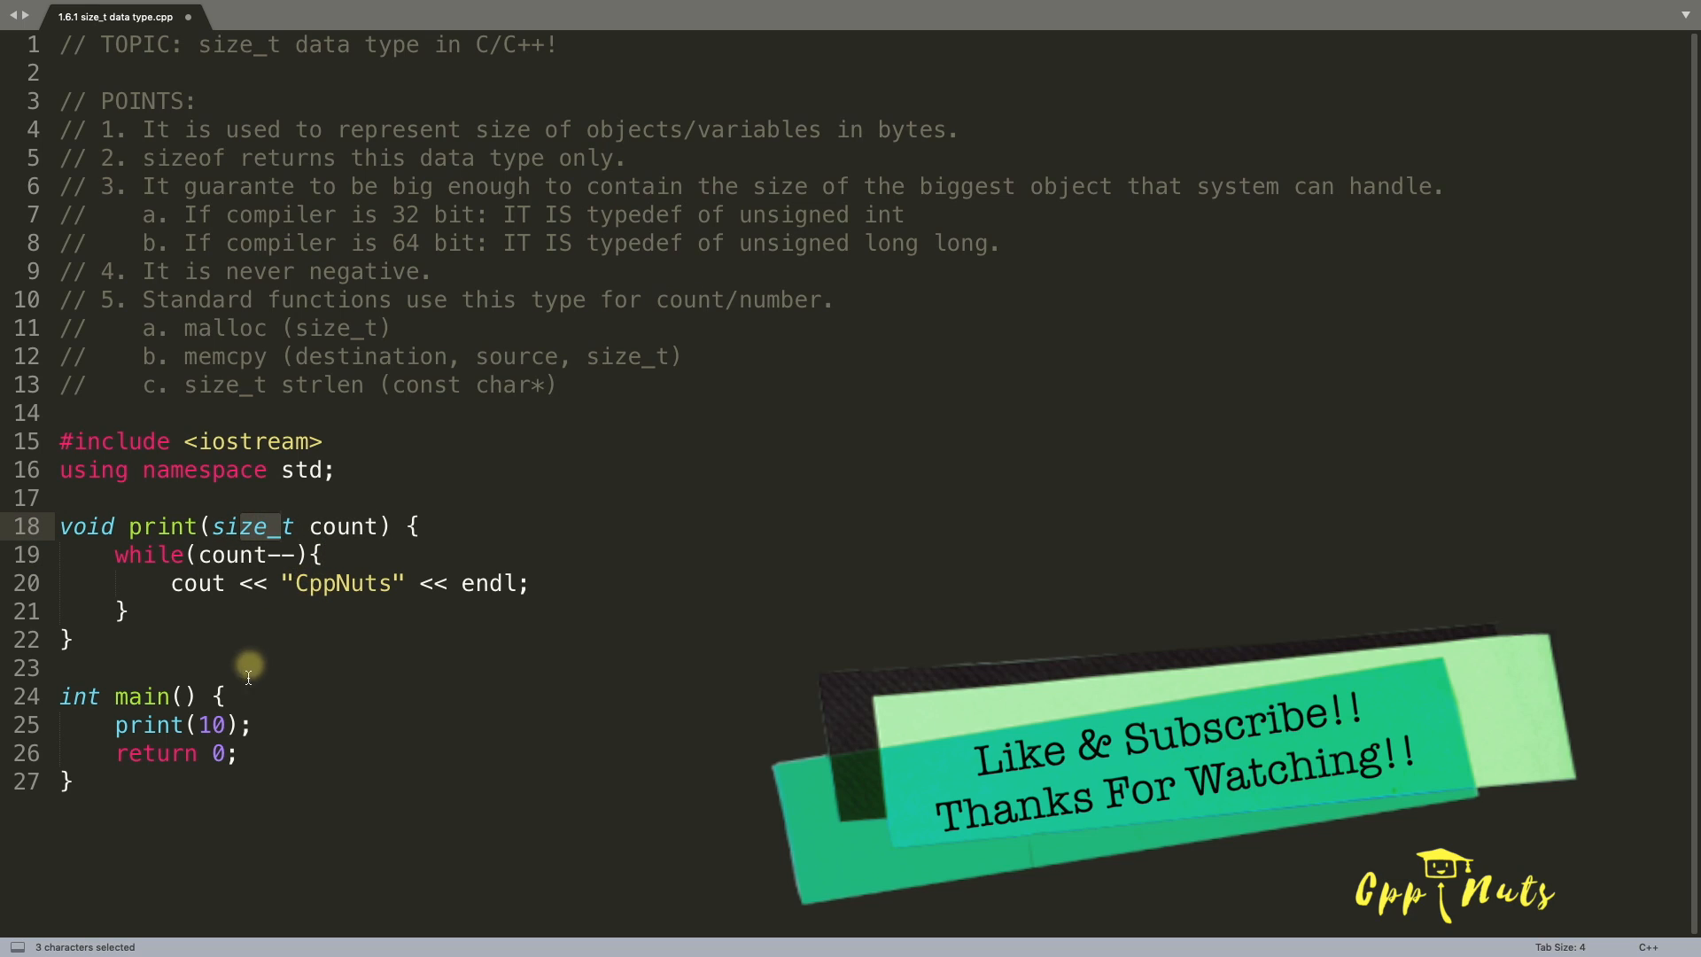
Step: Draw a tick under the strlen line and a box with two circles linked to int *x
left_click(195, 643)
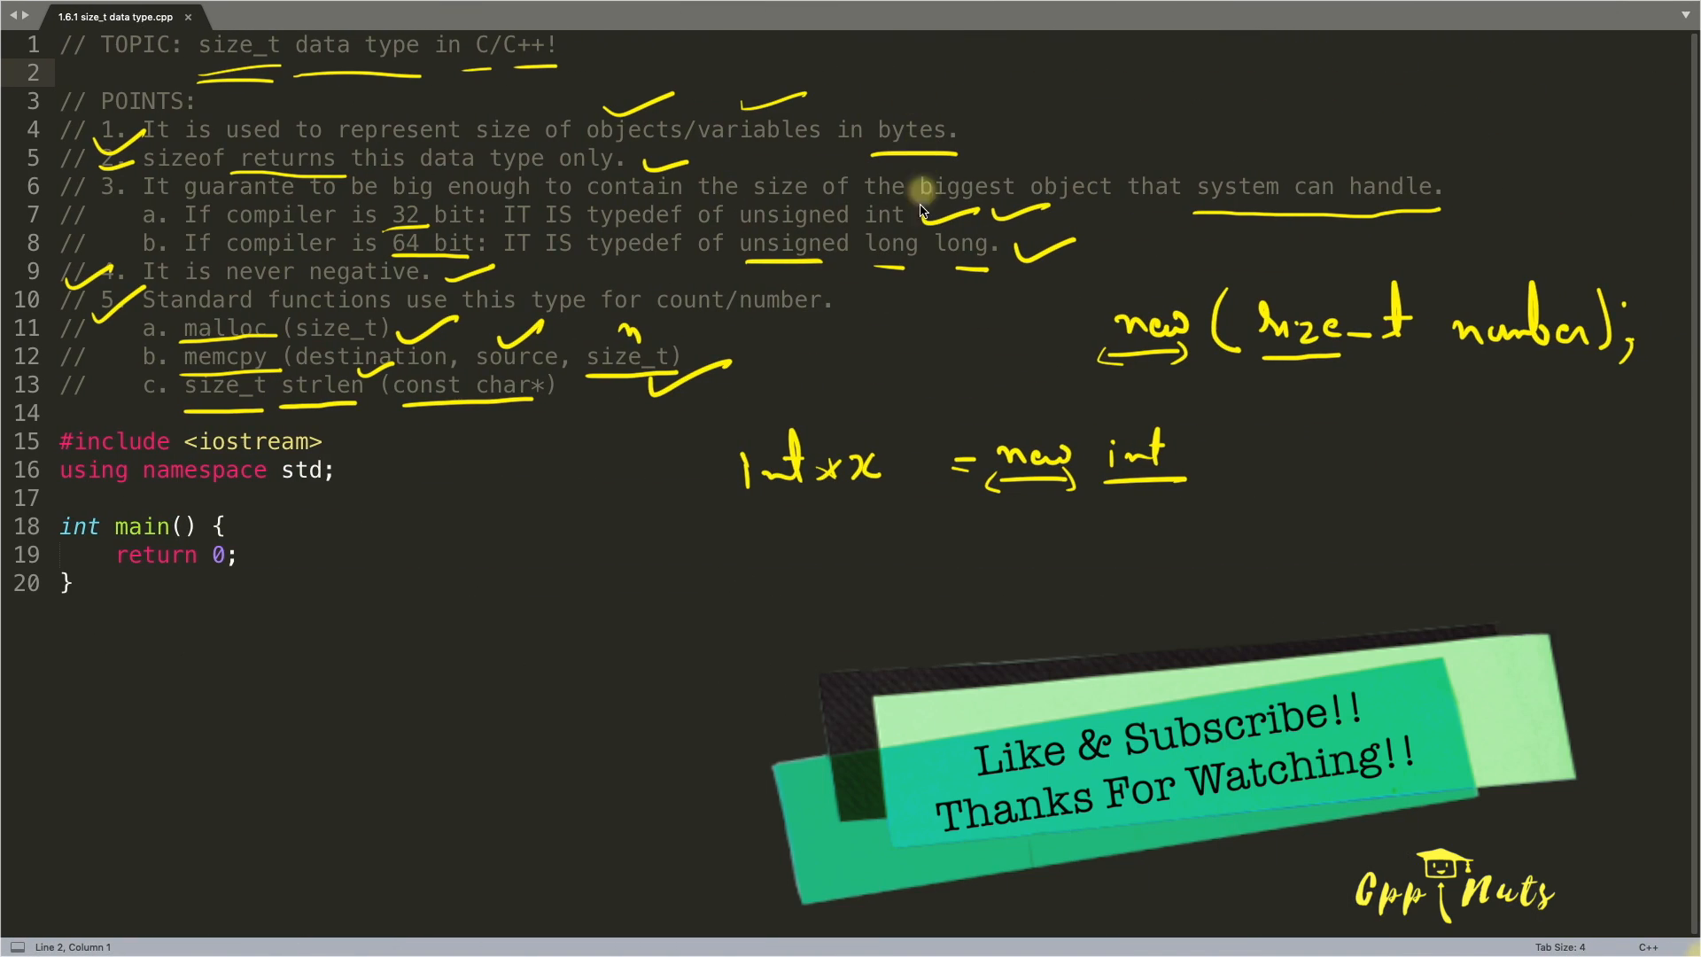
left_click_drag(614, 429, 744, 380)
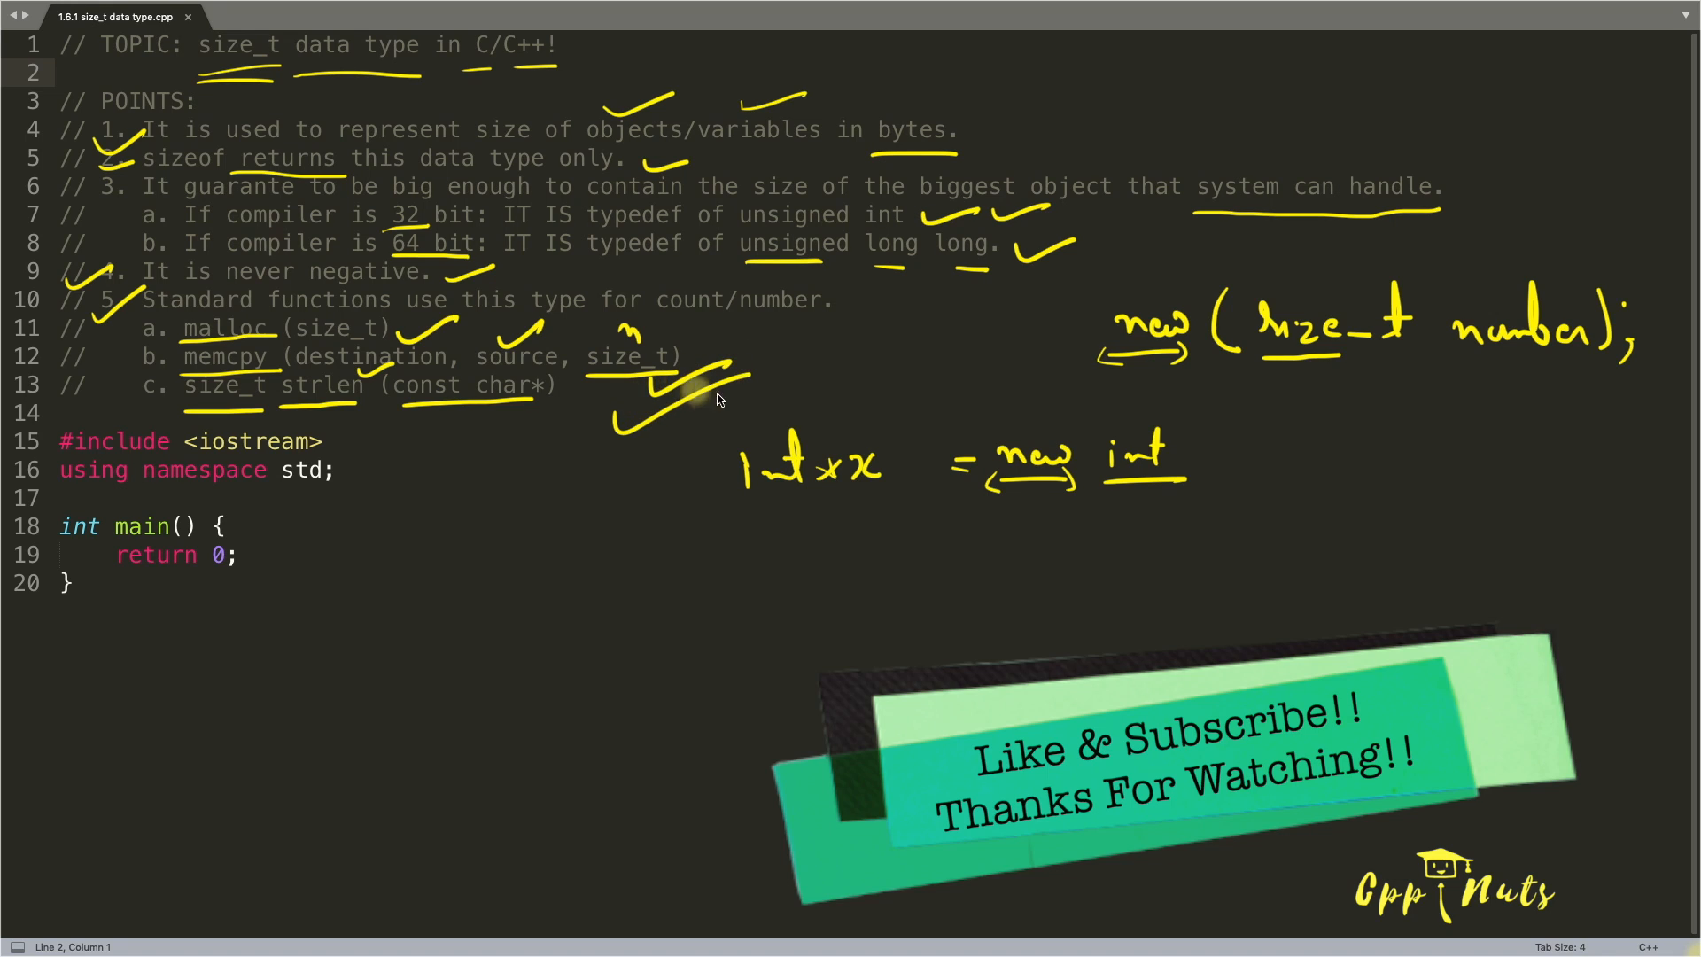
mouse_move(820, 330)
left_mouse_down()
mouse_move(920, 324)
mouse_move(970, 394)
mouse_move(798, 387)
mouse_move(893, 530)
left_mouse_up()
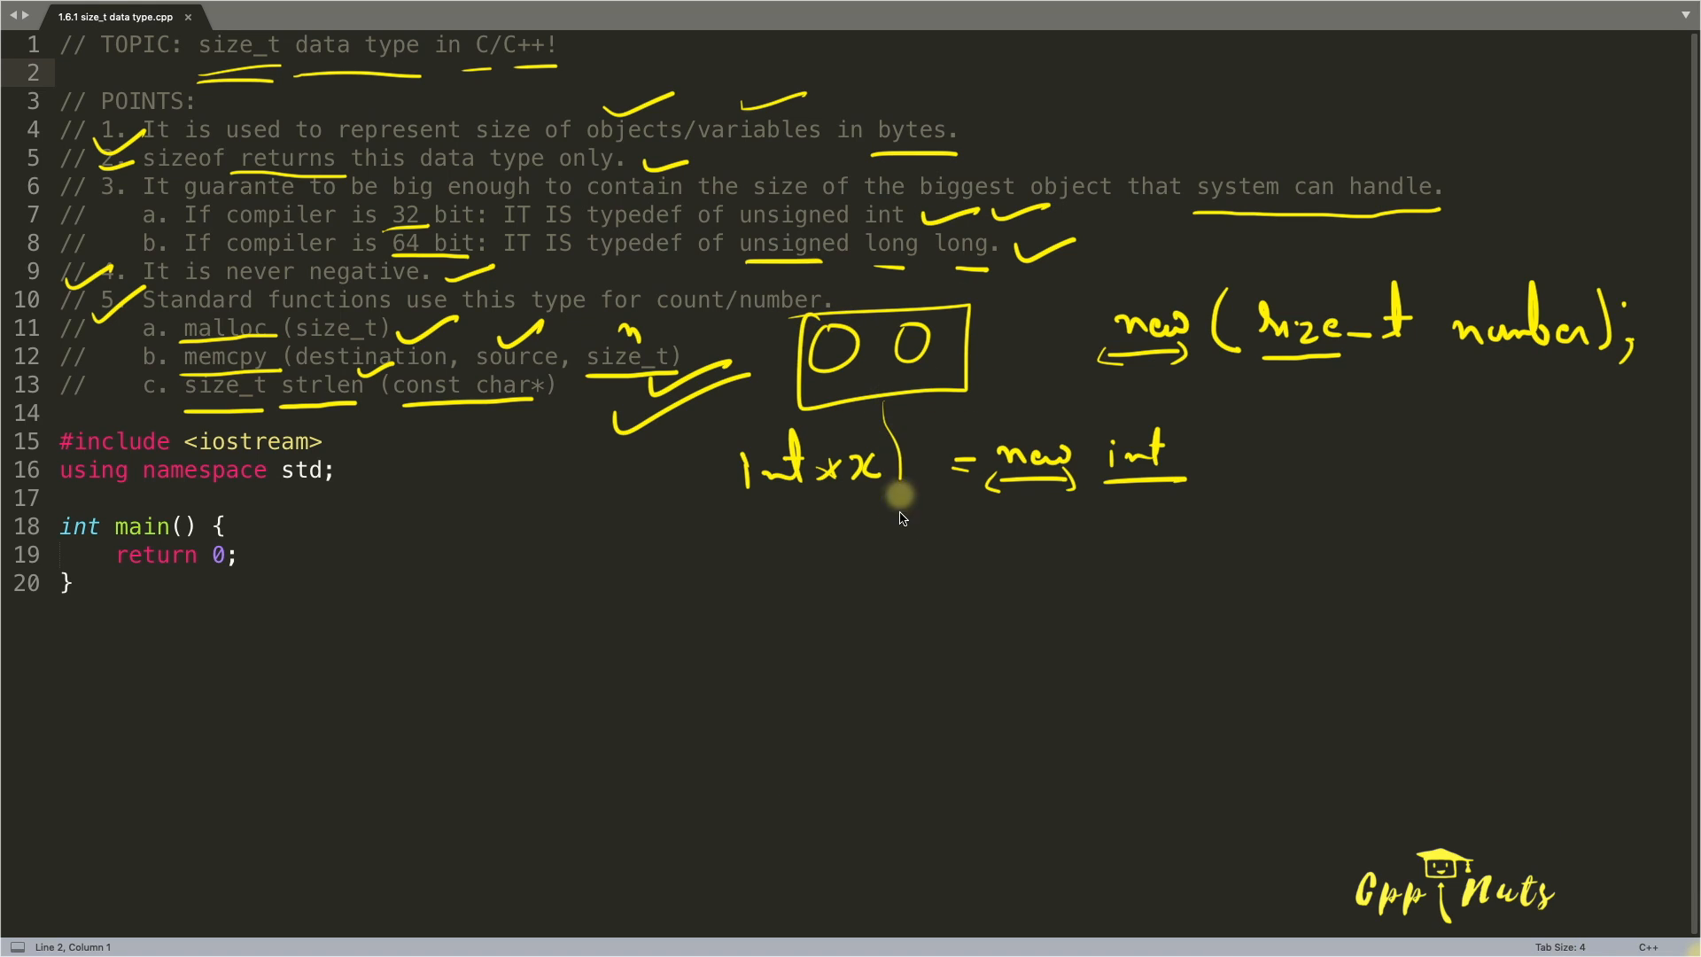